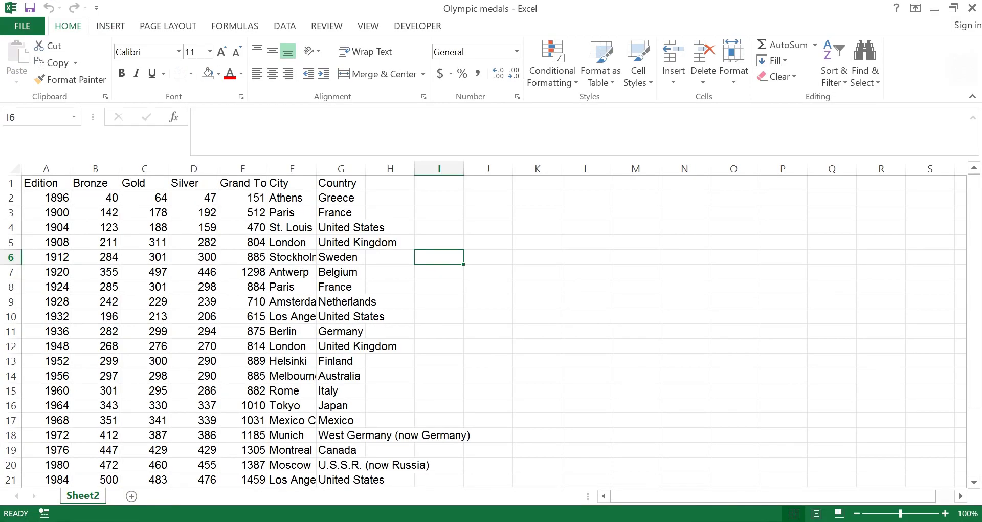
Step: Move through the medal figures in the data, ending at the Gold column
key(Left)
key(Left)
key(Left)
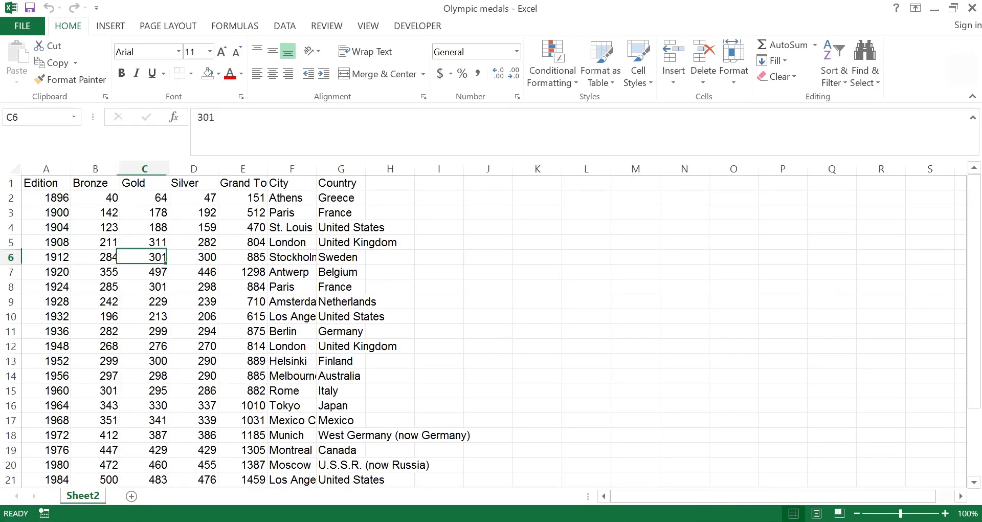
key(Down)
key(Down)
key(Right)
key(Up)
key(ctrl+Home)
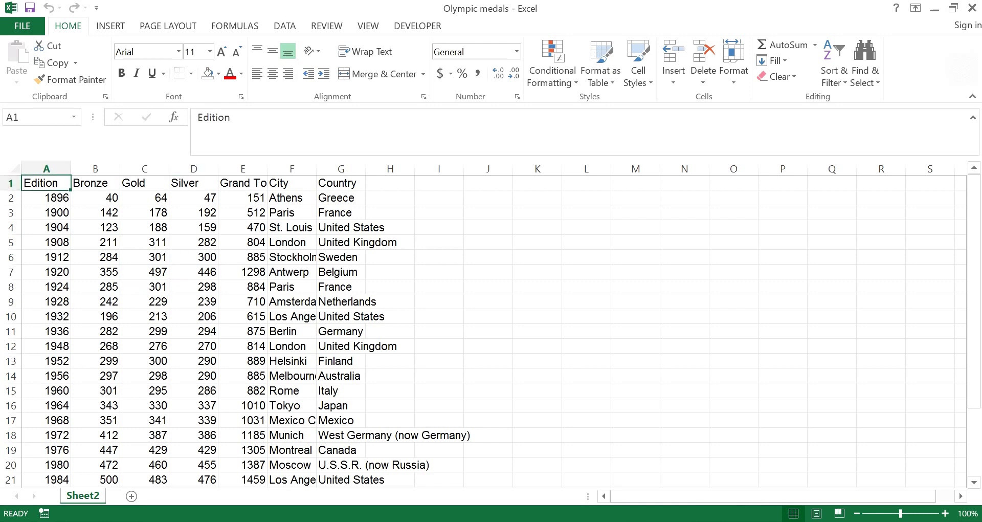
key(Right)
key(Right)
key(Right)
key(Down)
key(Down)
key(Down)
key(Left)
key(Left)
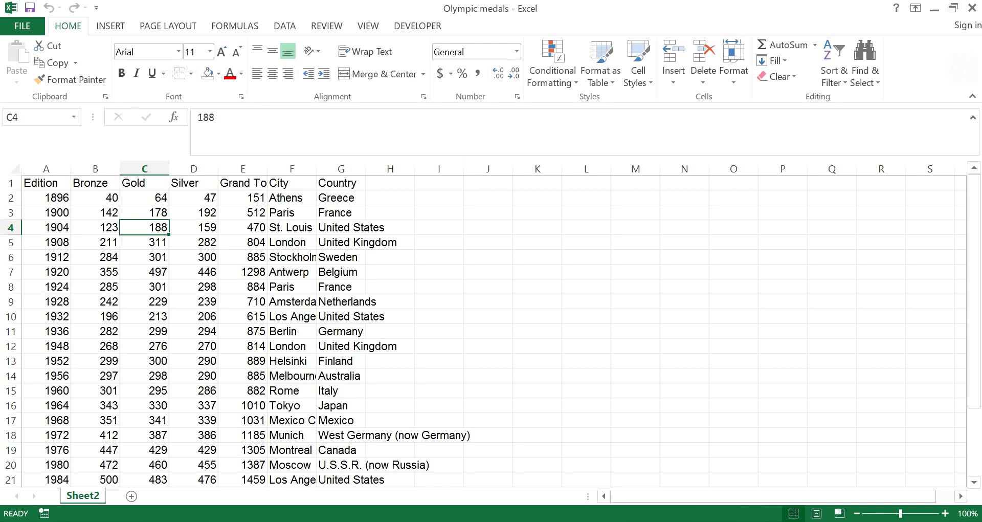
Step: Format the medal data as a blue-styled table with headers
click(600, 64)
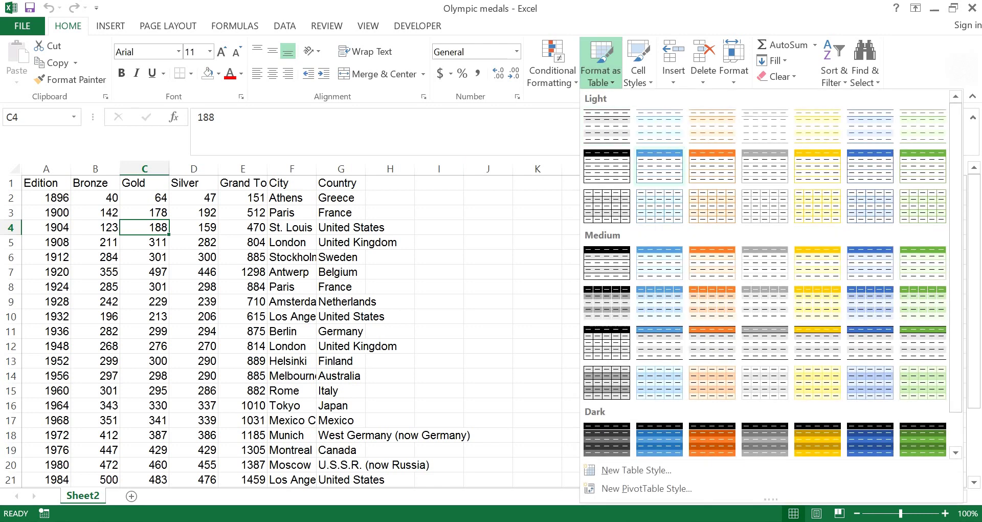
click(660, 165)
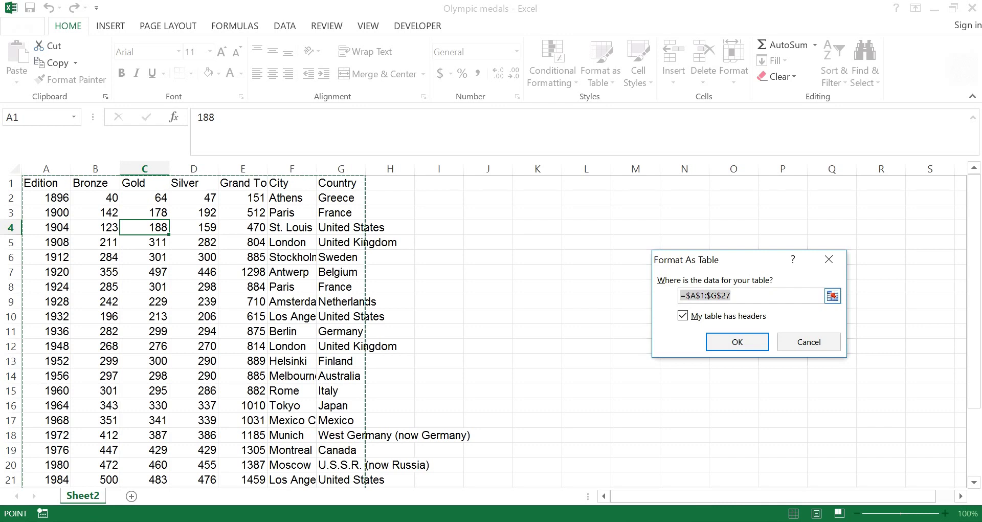
key(Tab)
key(Tab)
key(Return)
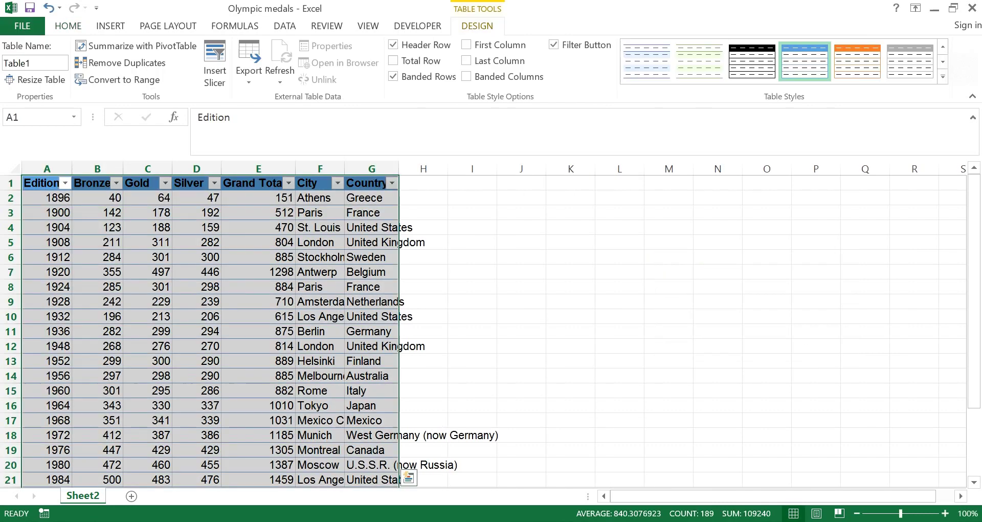
Step: Autofit the Country column to its longest entry and return to the table's top
click(196, 256)
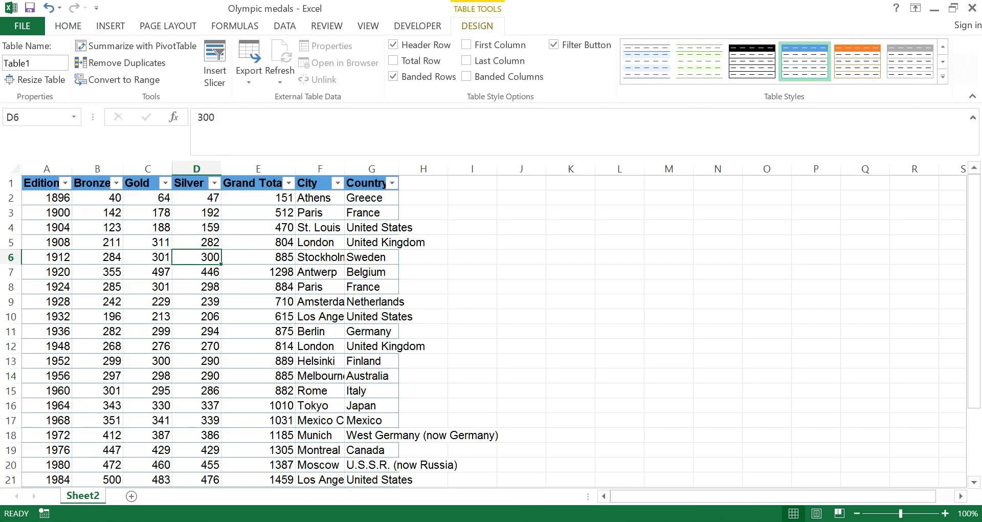
double_click(399, 169)
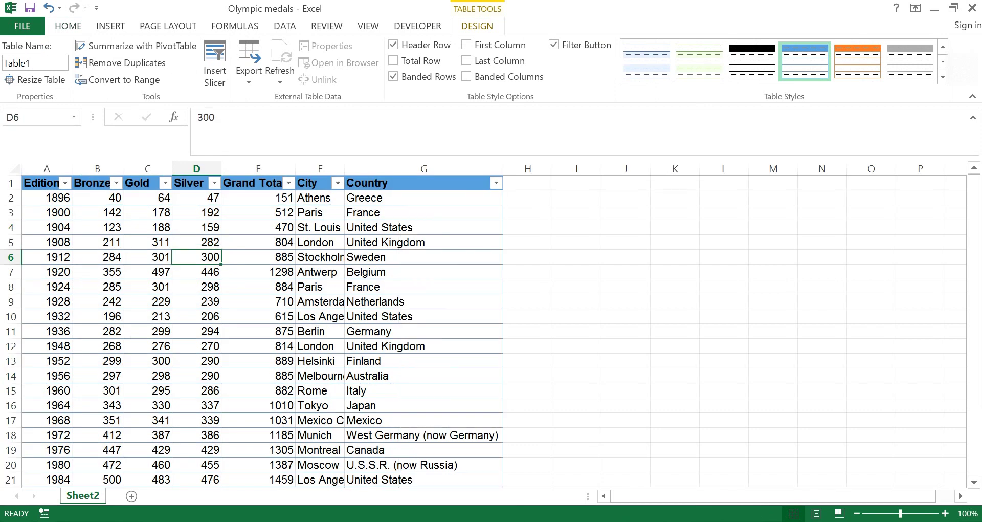
key(ctrl+Home)
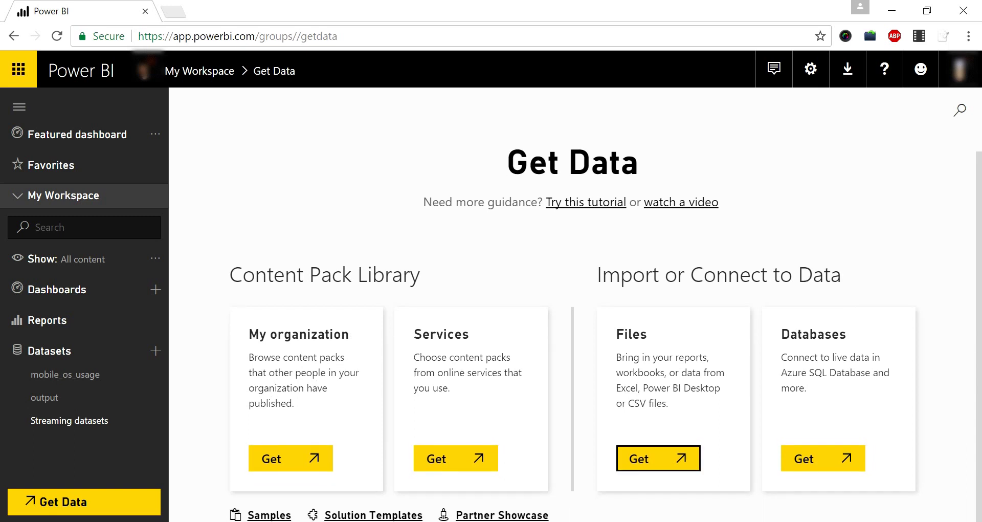
Step: Import the Olympic medals workbook from a local file into Power BI
click(658, 458)
click(441, 240)
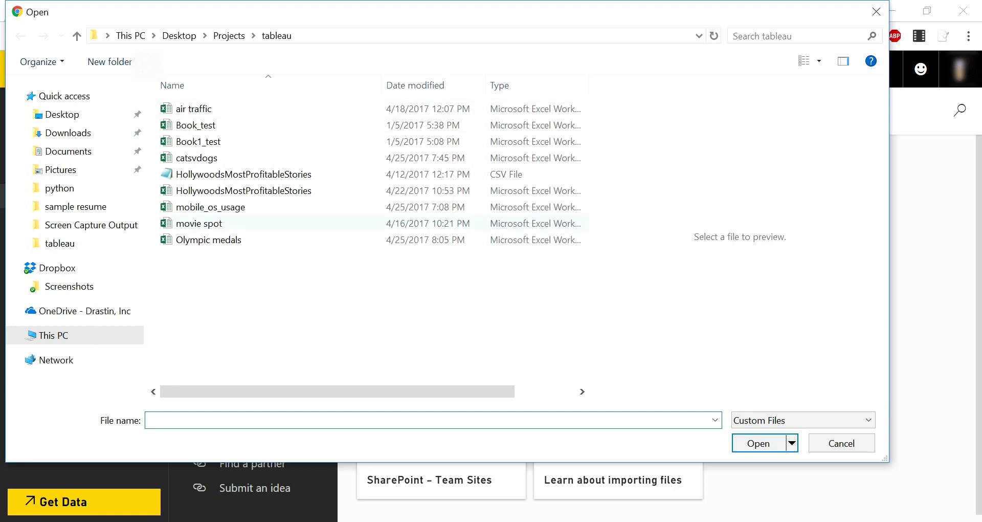
click(208, 239)
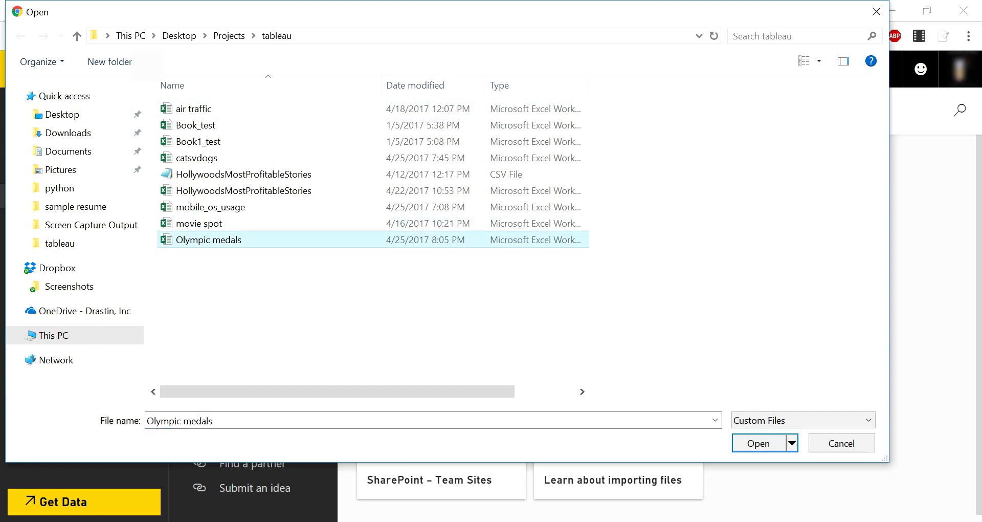
click(757, 443)
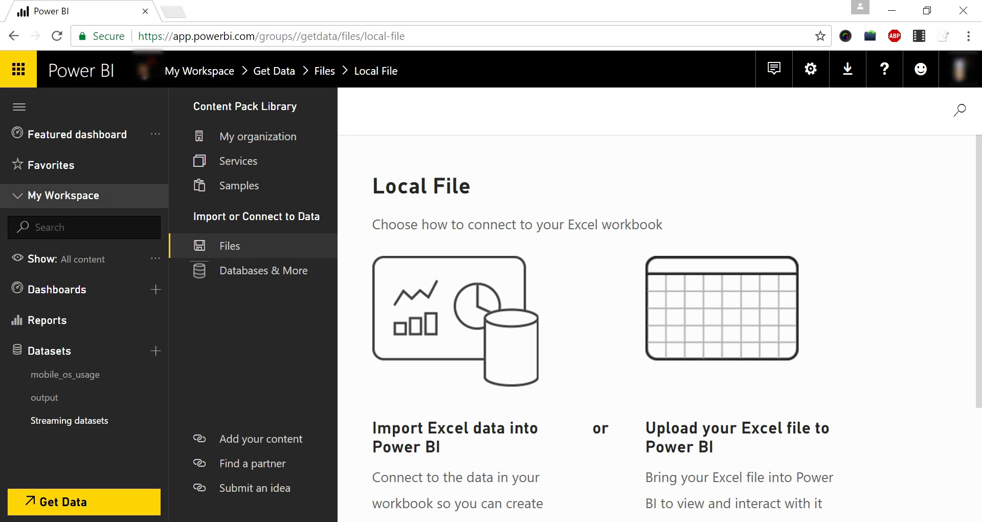
scroll(435, 479, down, 3)
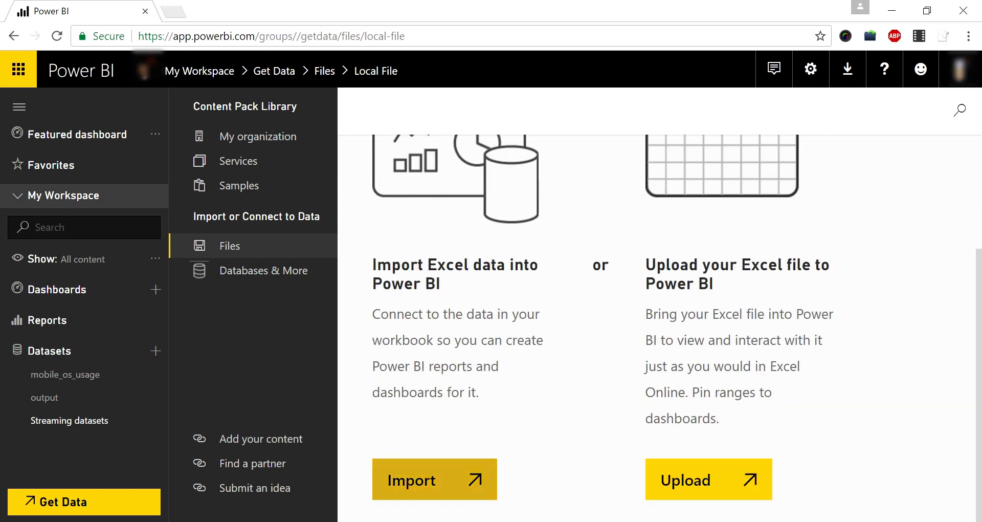
click(435, 480)
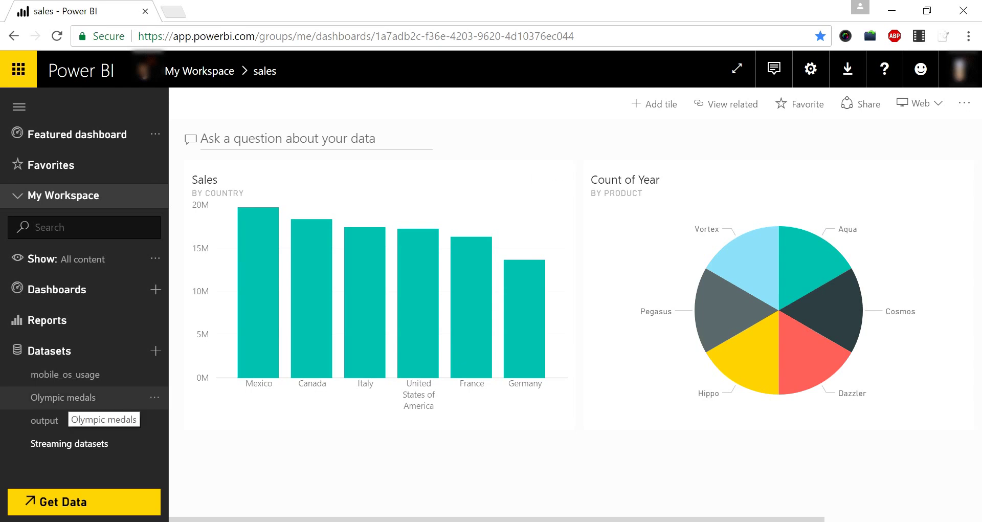
Step: Open the Olympic medals dataset from the Datasets list as a blank report
click(63, 397)
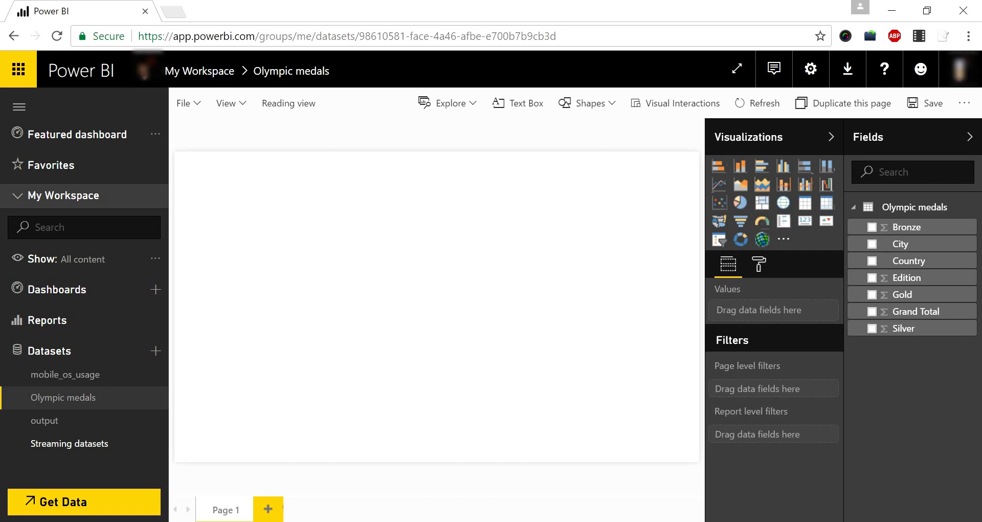
Step: Add a clustered column chart of Gold and Bronze by Country, enlarged across the page
click(783, 166)
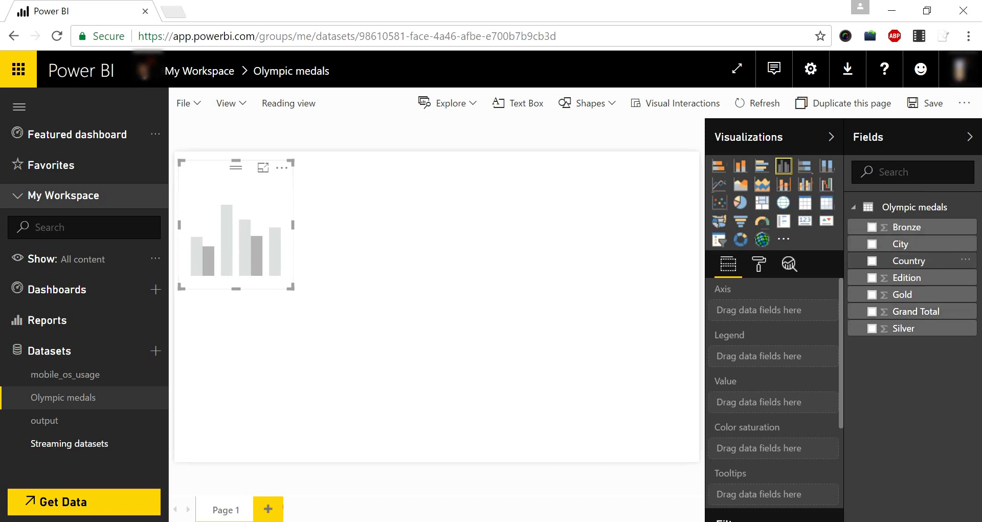
drag(908, 260, 772, 310)
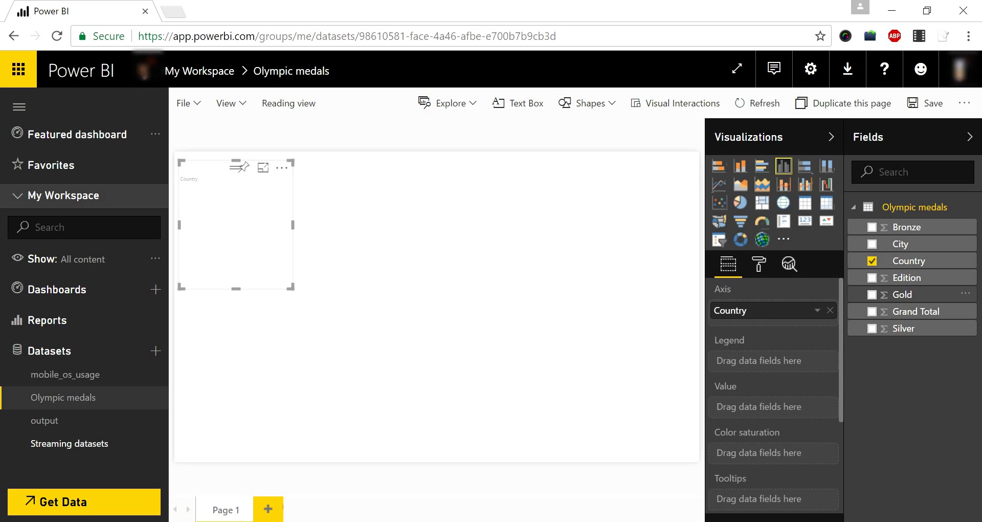
drag(903, 294, 767, 407)
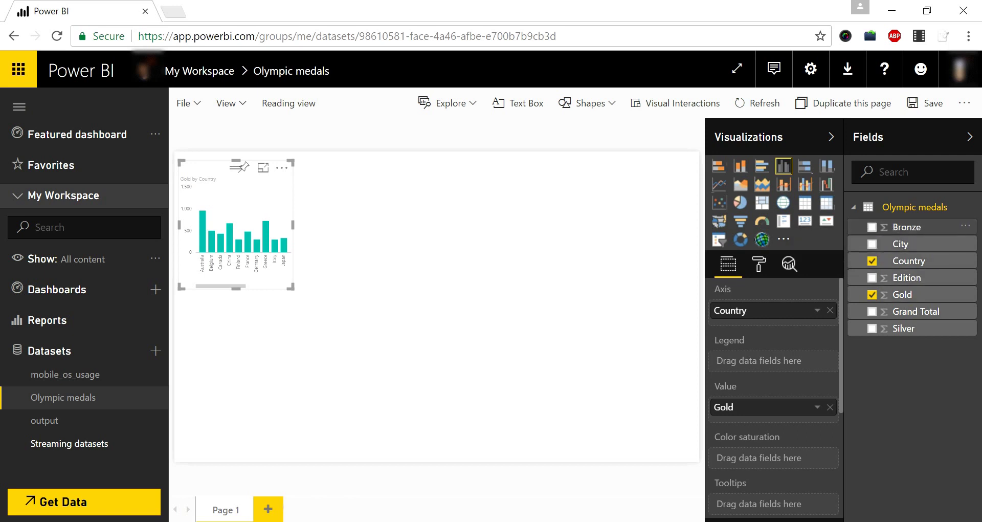
mouse_move(906, 227)
mouse_down()
mouse_move(821, 375)
mouse_move(770, 423)
mouse_up()
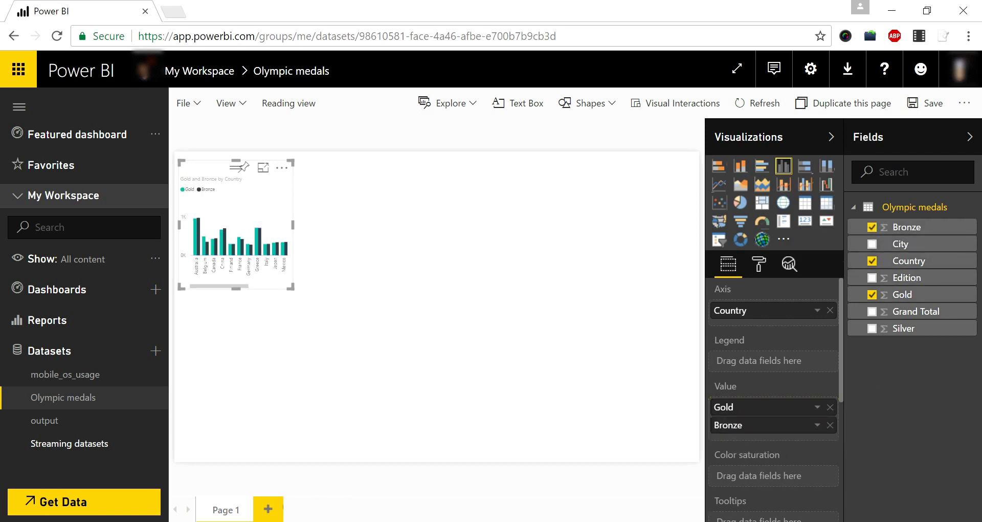
drag(290, 287, 515, 371)
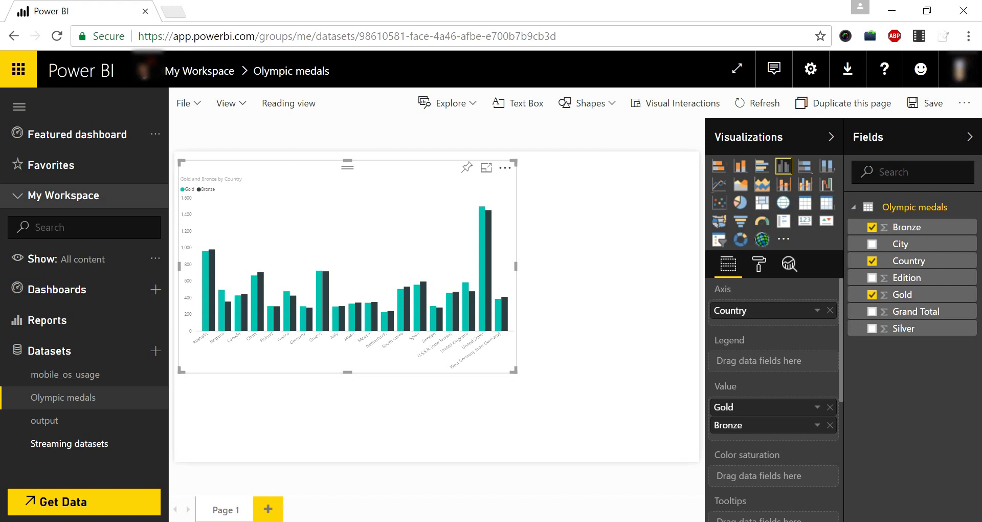
Step: Inspect the chart's options and Gold's Sum aggregation without changing them, and reselect the chart
click(505, 168)
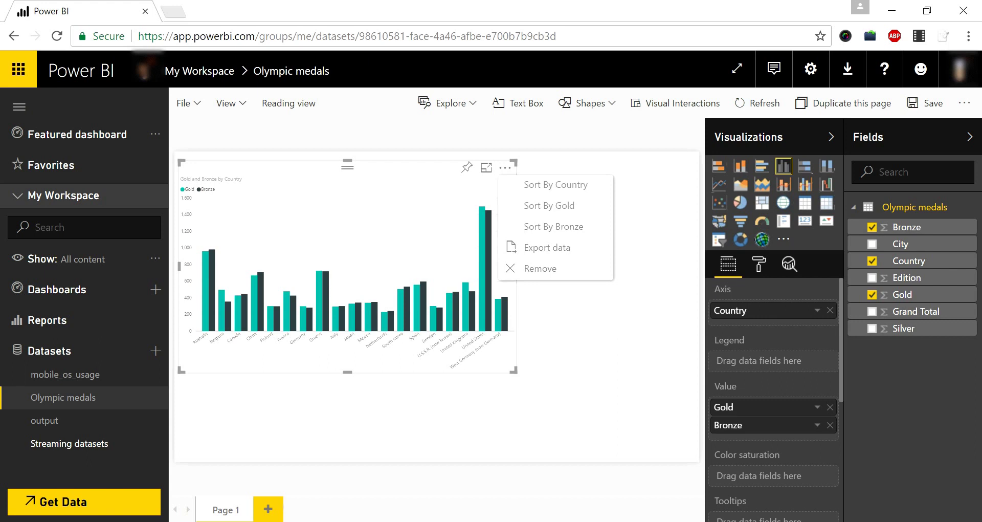
key(Escape)
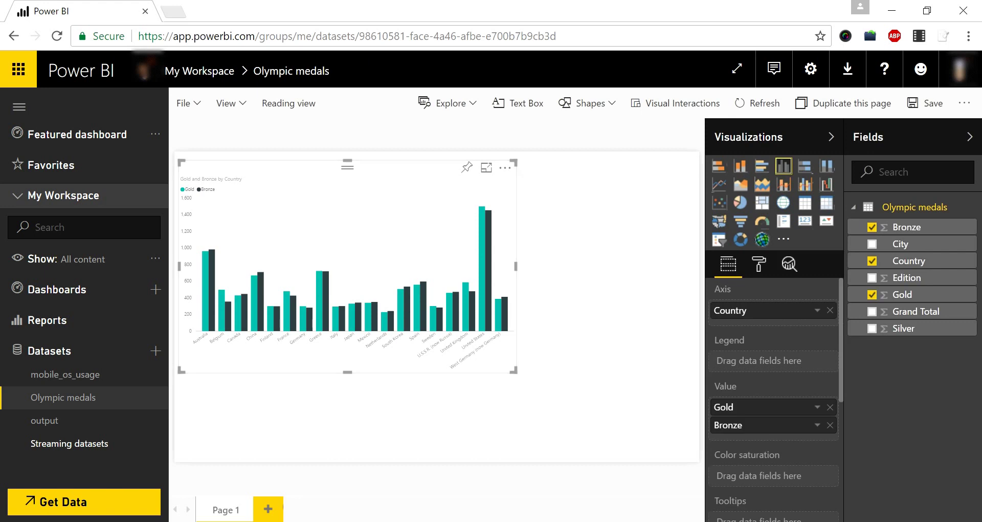
scroll(773, 394, down, 2)
scroll(772, 394, down, 1)
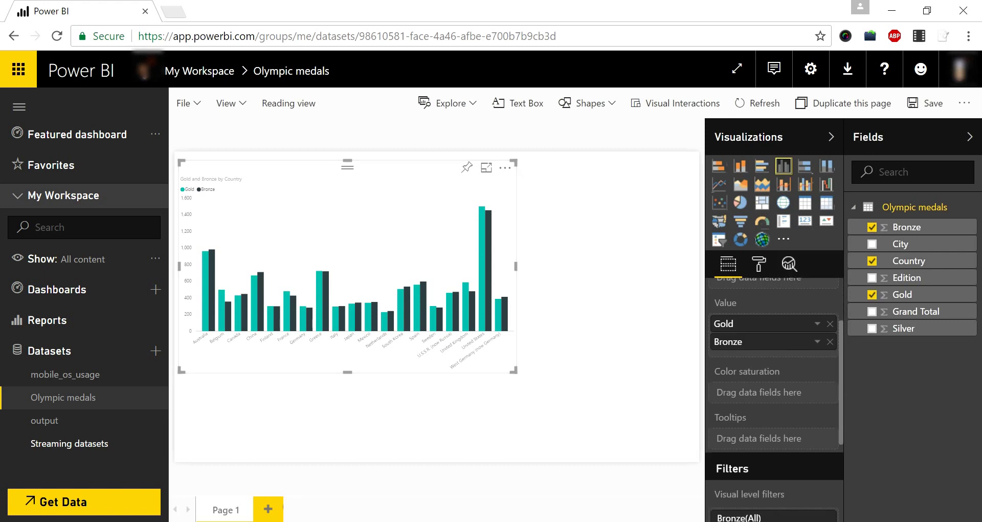
click(817, 323)
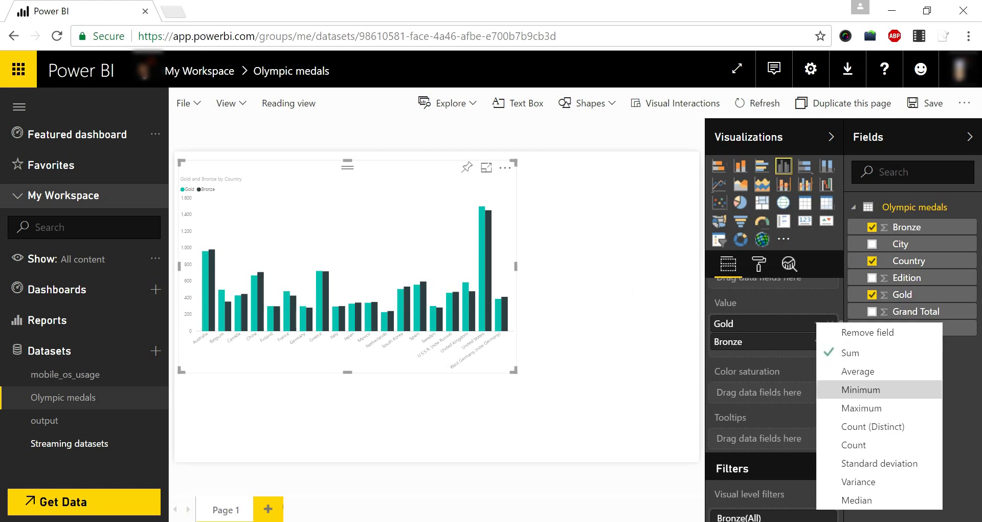
key(Escape)
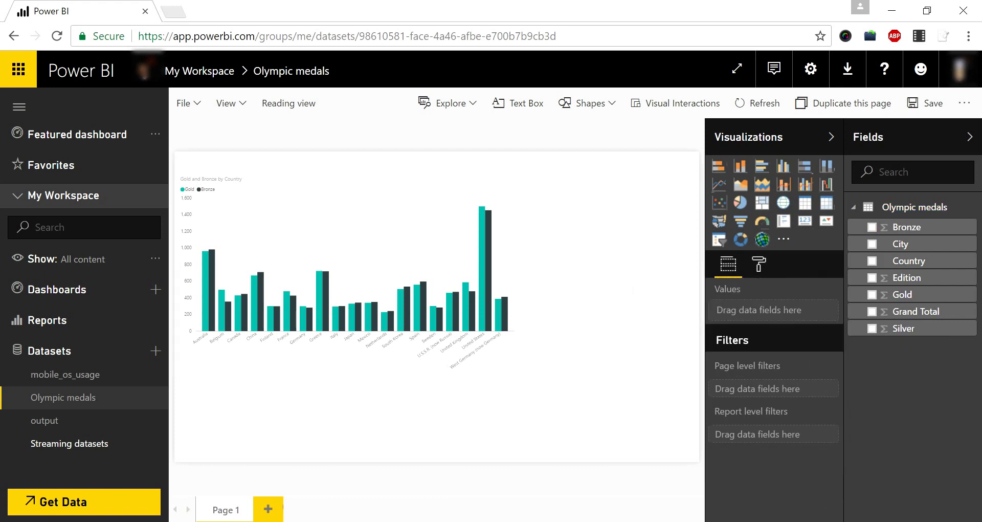
click(460, 230)
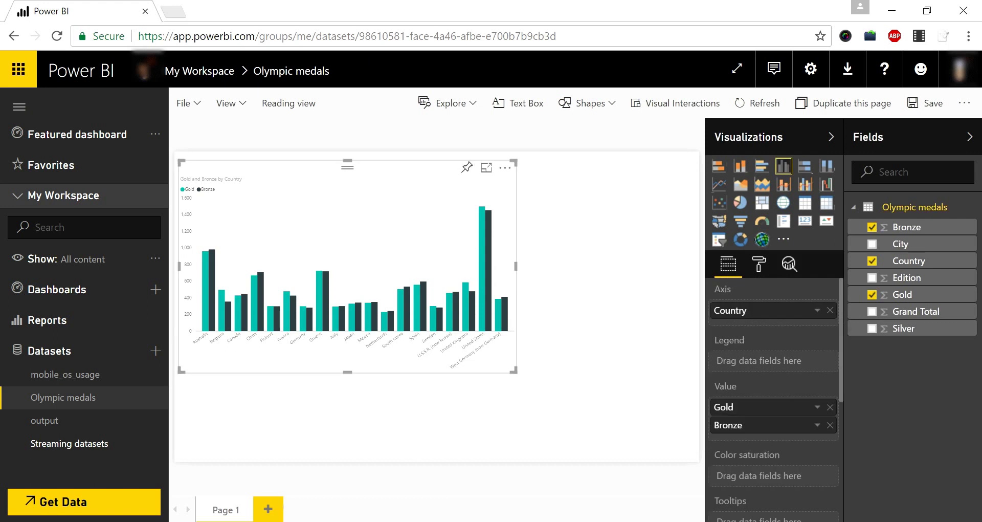
Step: Save the report as 'Countries gold and bronze medal ratio' from the chart's pin dialog
click(466, 168)
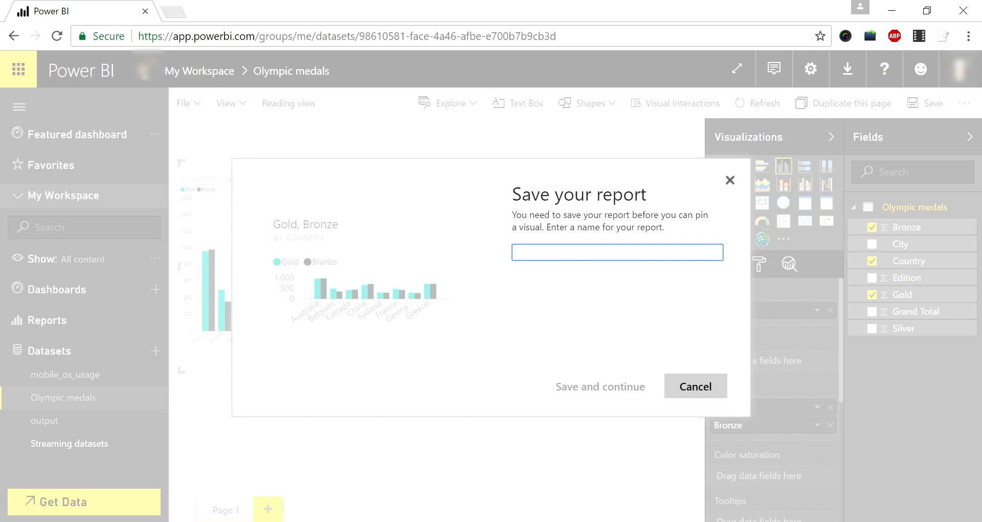
text(Count)
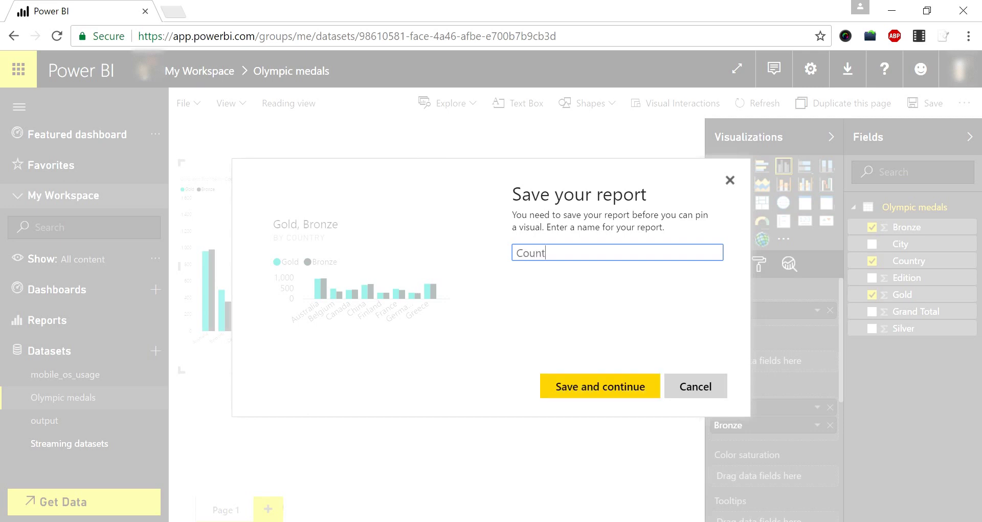
text(ry)
key(BackSpace)
text(i)
text(es)
text( gold an)
text(d bron)
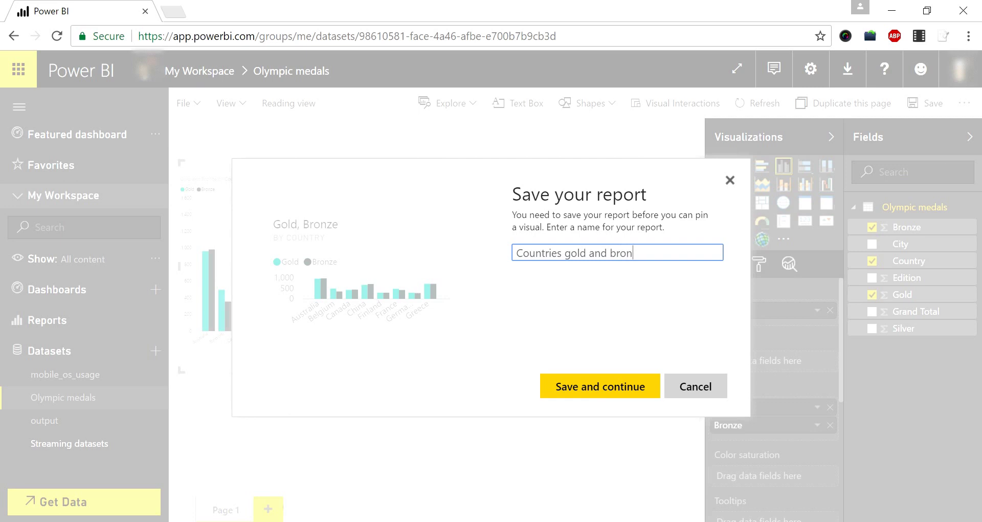
text(ze )
text(medal)
text( ratio)
key(Return)
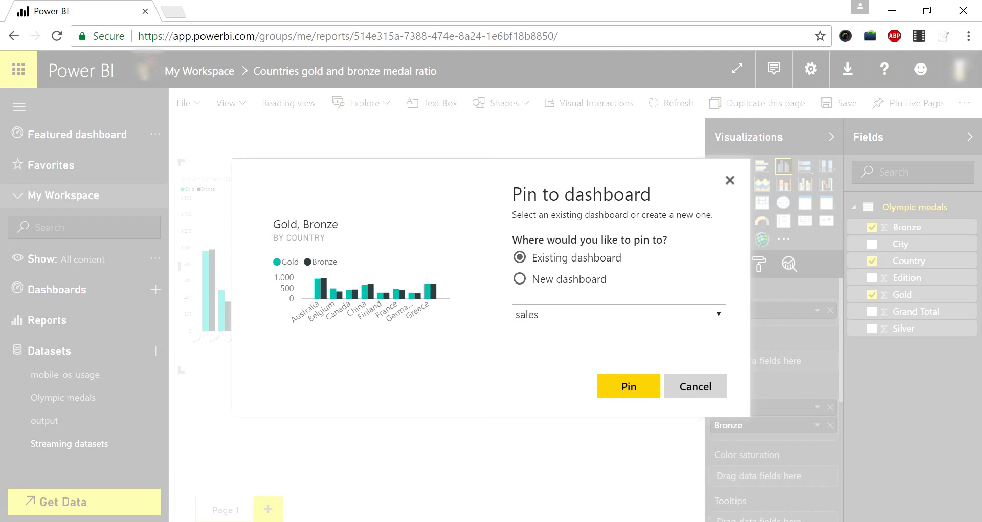
Step: Pin the column chart to a new 'Olympic' dashboard and view the tile there
key(Down)
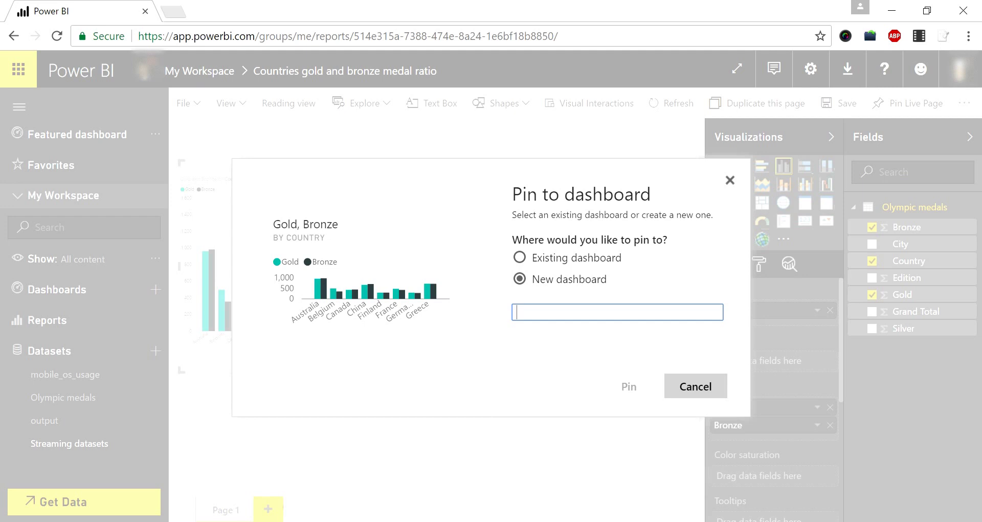
text(Ol)
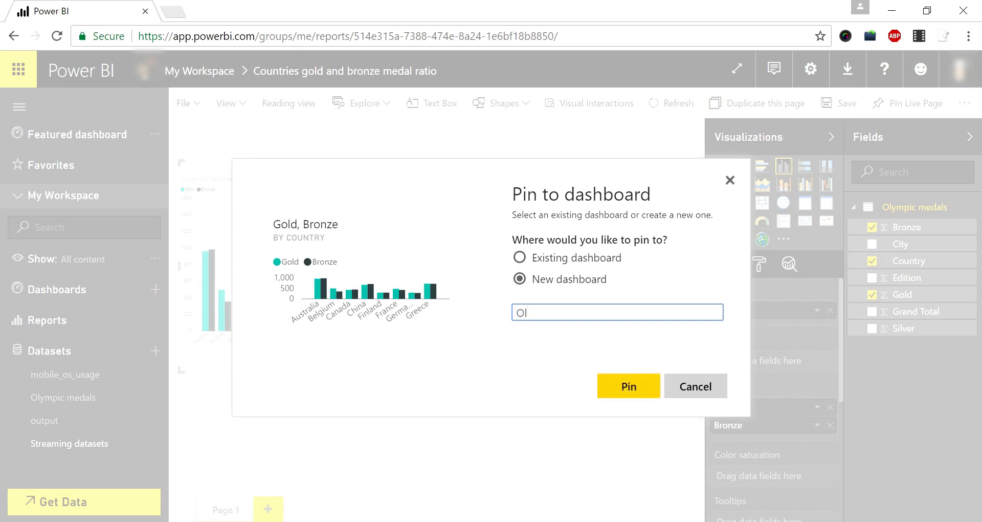
text(y)
text(mpic)
key(Return)
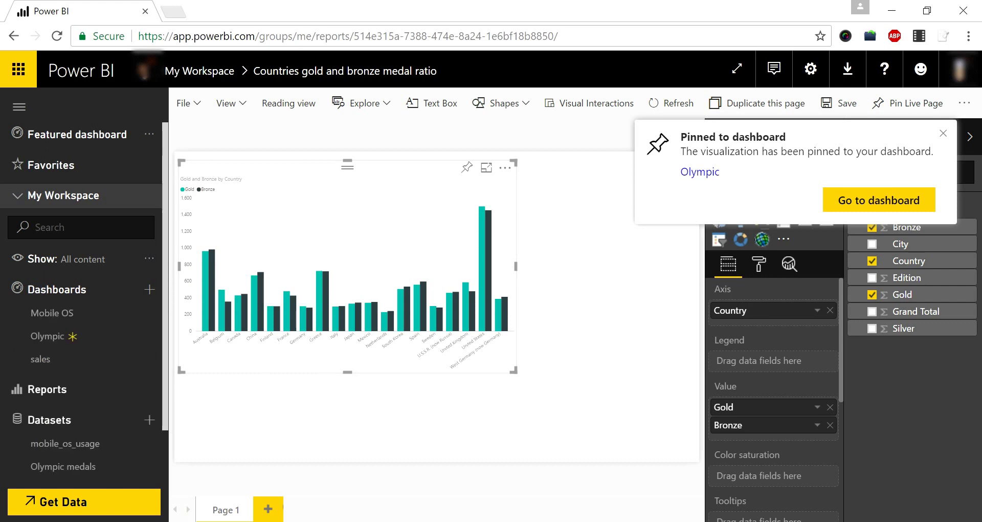
click(47, 335)
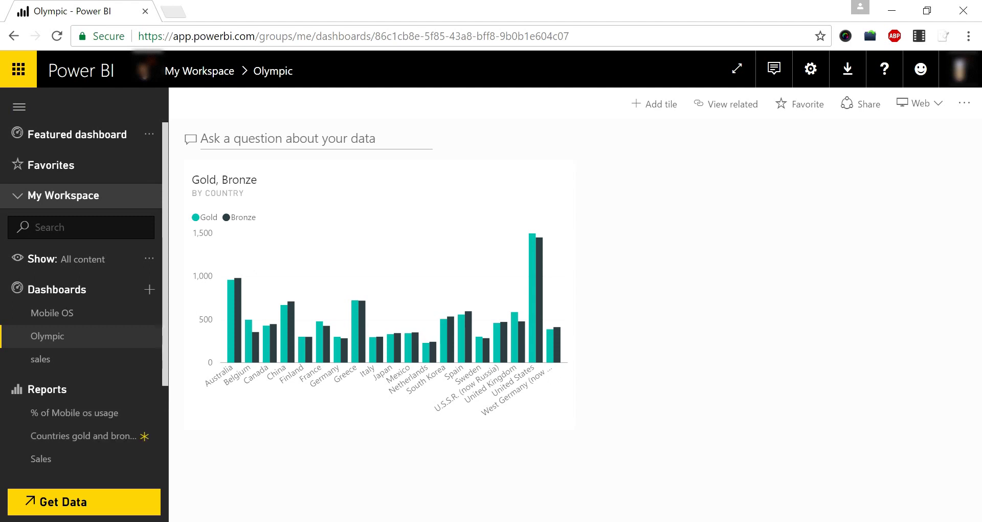
scroll(82, 409, down, 2)
scroll(82, 409, down, 1)
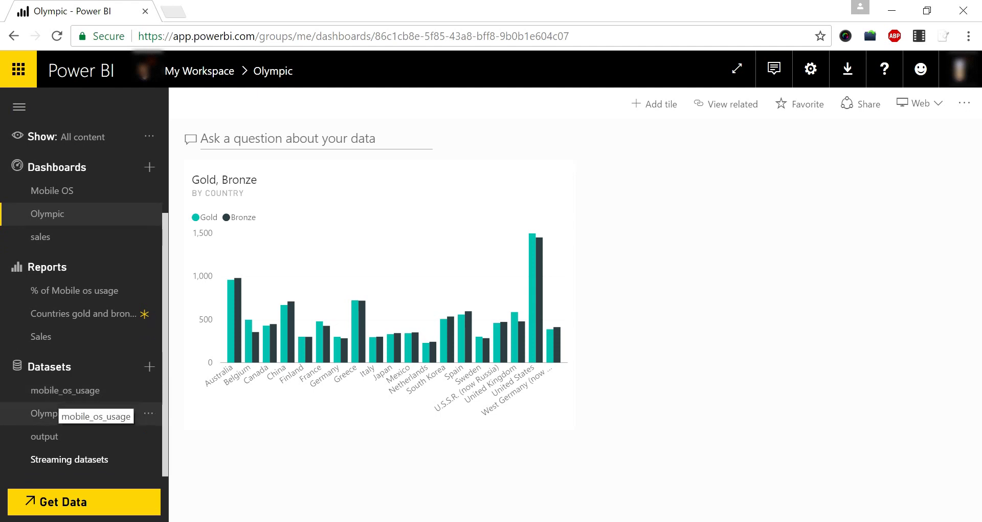
Step: Start a new Olympic medals report with an enlarged pie chart of Grand Total by City
click(63, 413)
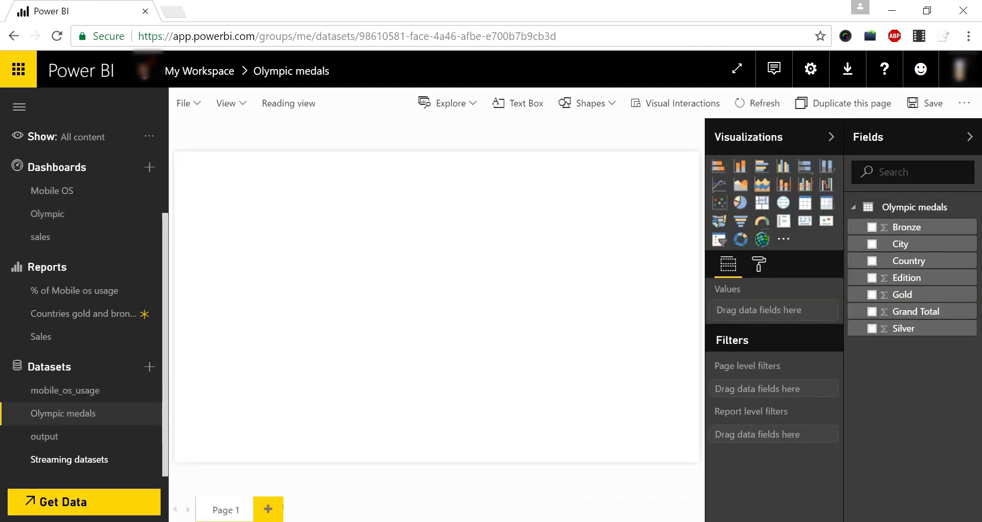
click(740, 202)
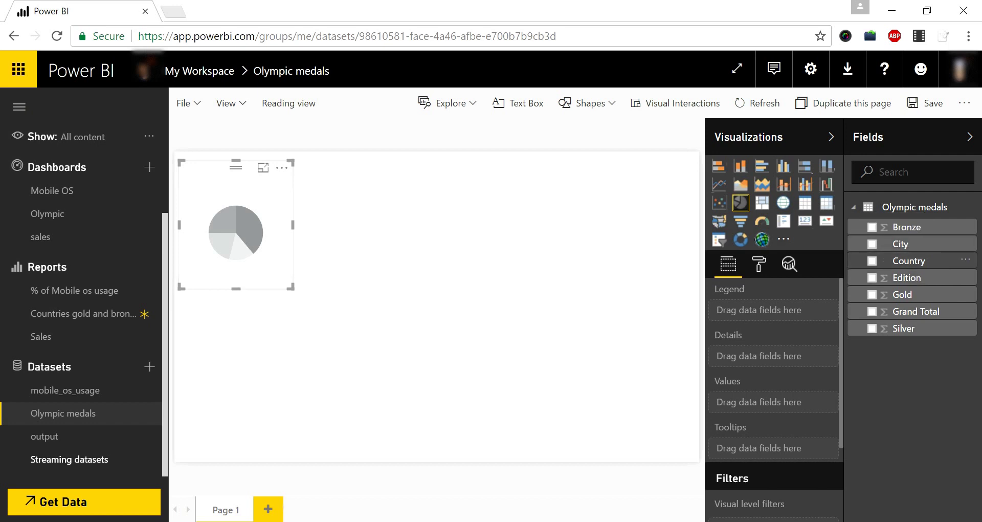
drag(908, 260, 757, 310)
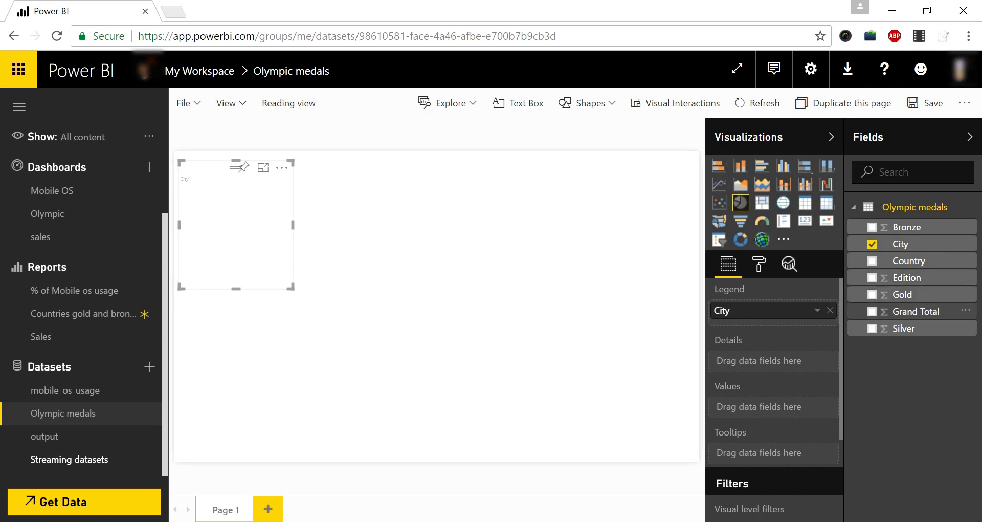
drag(915, 311, 752, 406)
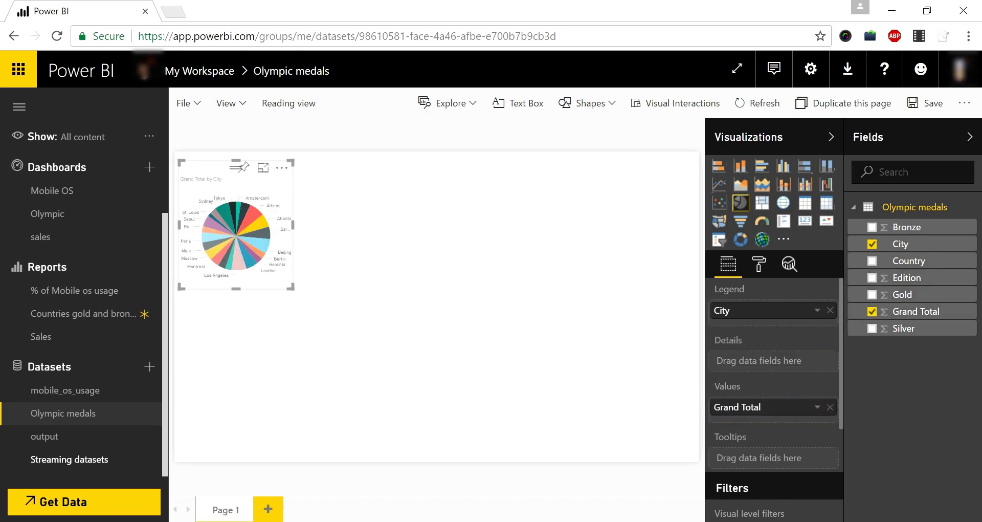
drag(290, 287, 497, 411)
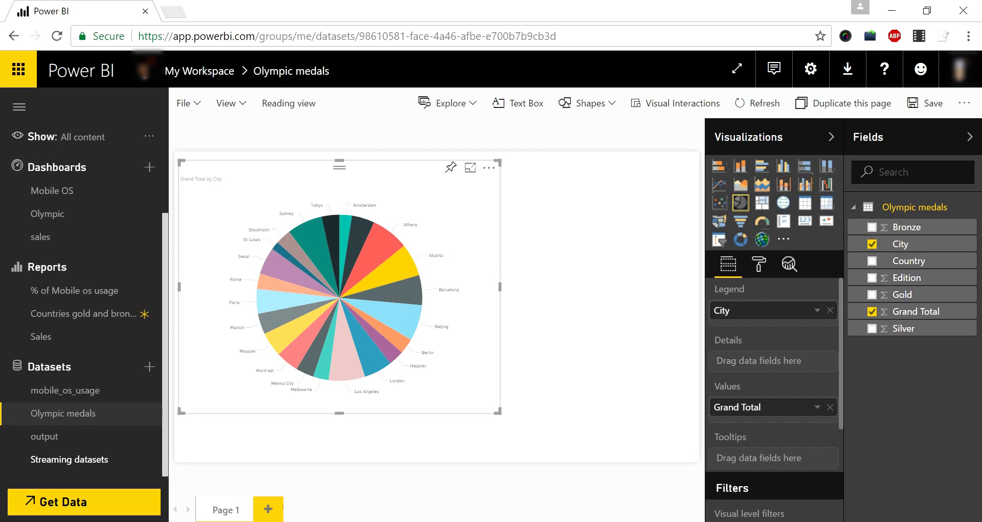
Step: Save the report as 'Total Medals by City', pin its pie chart to Olympic, and open the dashboard
click(451, 167)
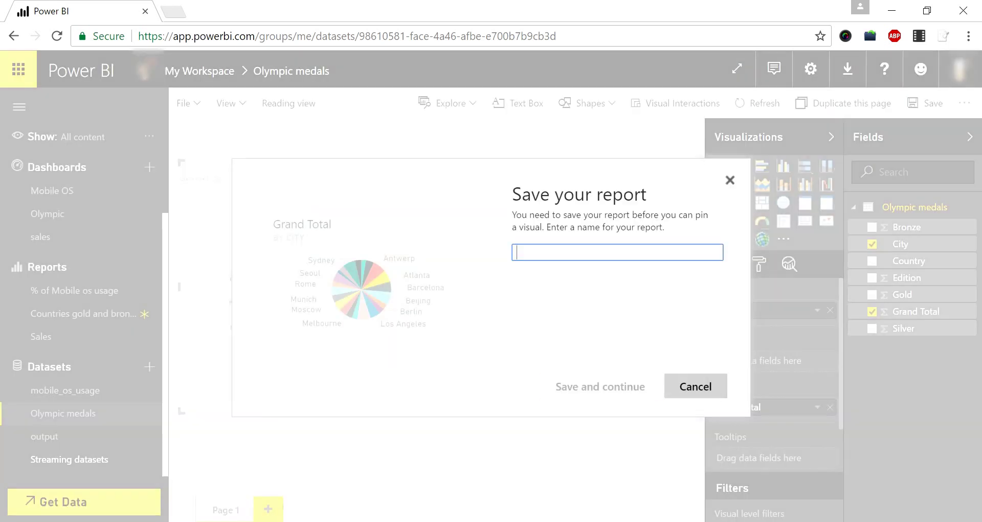
text(To)
key(BackSpace)
key(BackSpace)
text(To)
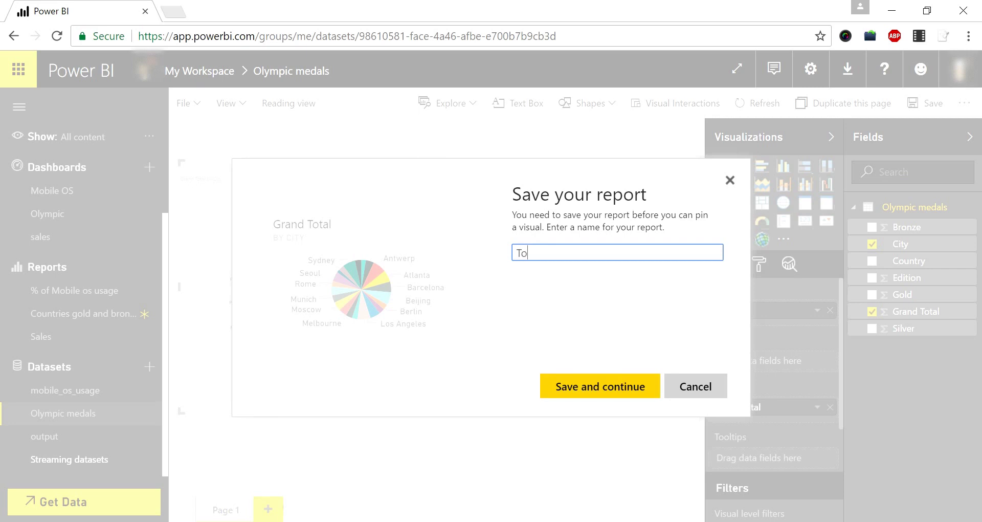
text(tal Medals )
text(by City)
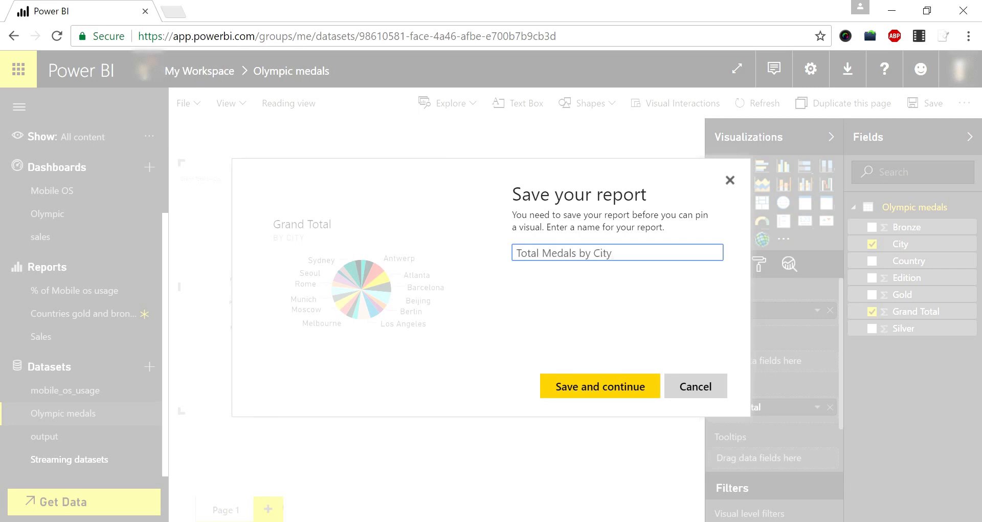
key(Return)
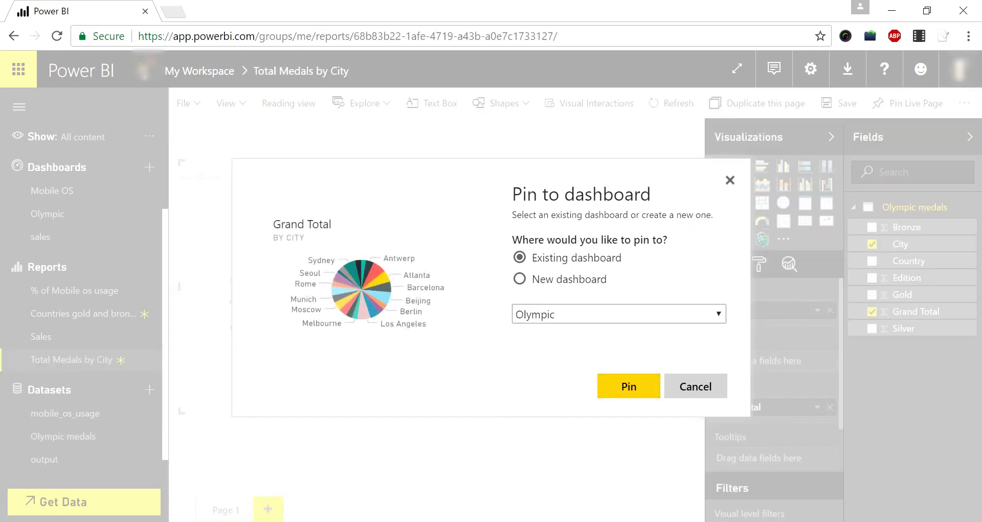
click(629, 386)
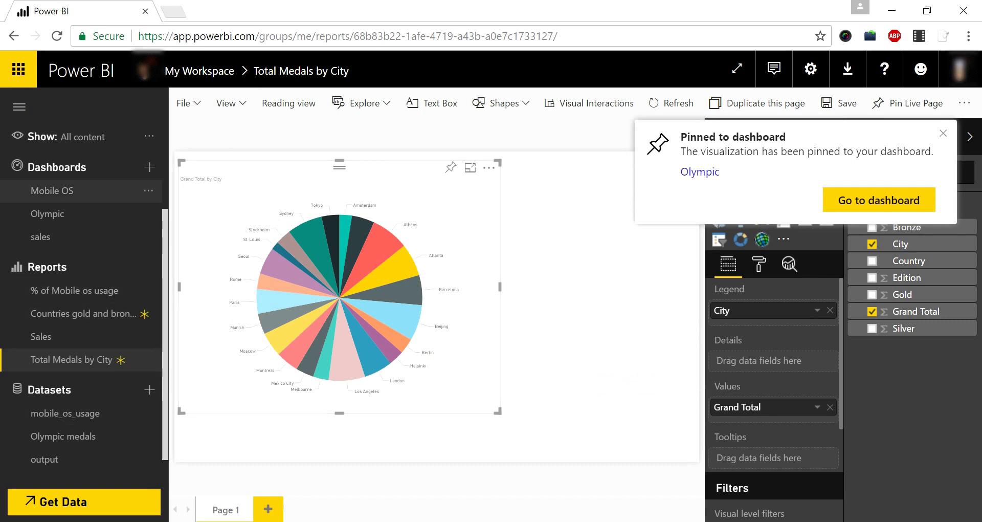
click(47, 213)
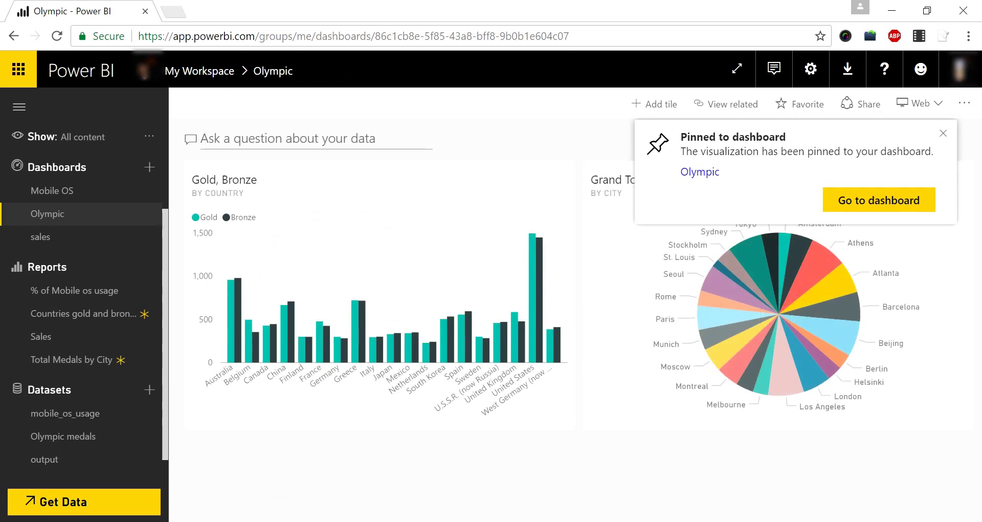
Step: Try moving the Grand Total tile, then enter the dashboard's Q&A question box
mouse_move(619, 180)
mouse_down()
mouse_move(570, 189)
mouse_move(588, 184)
mouse_up()
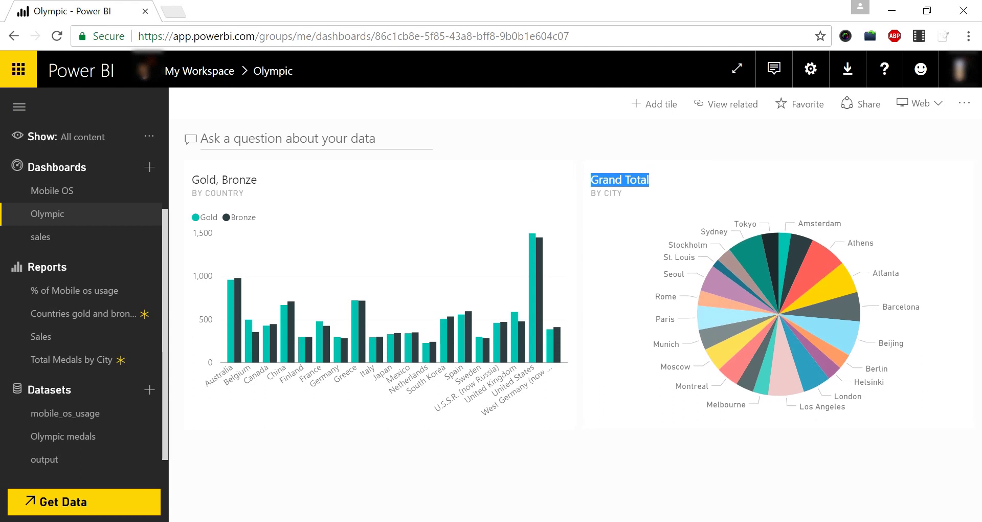
click(286, 139)
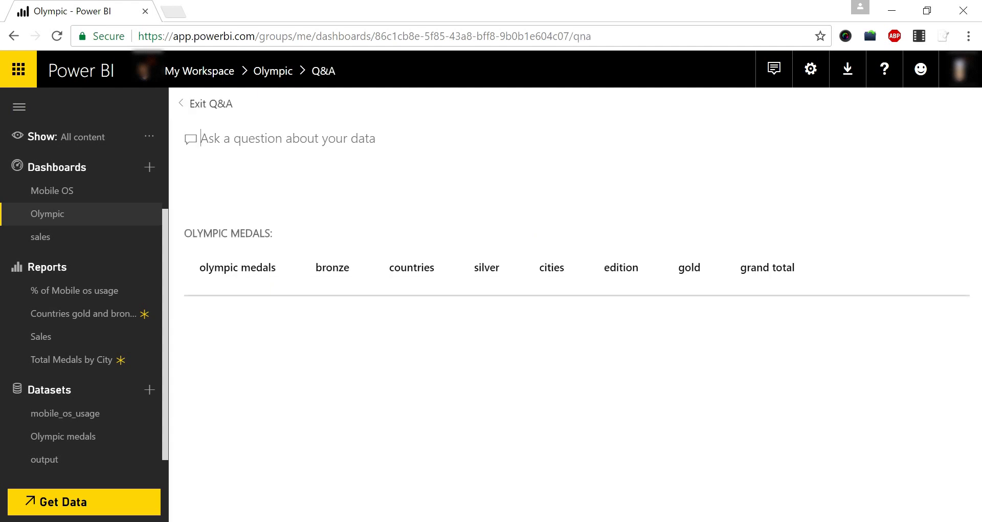
Step: Ask Q&A 'country with high medals', then trim and retype it to 'country maximum'
text(count)
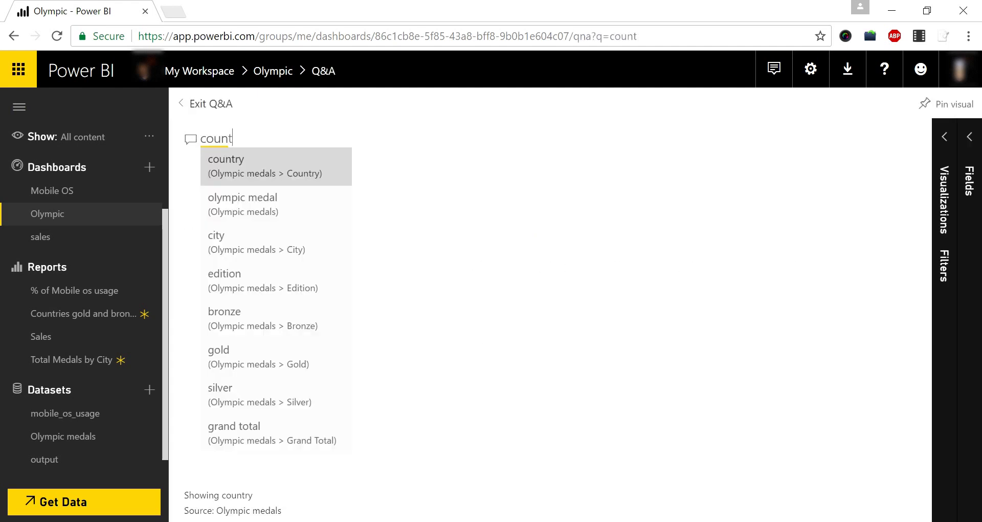
text(ry with hi)
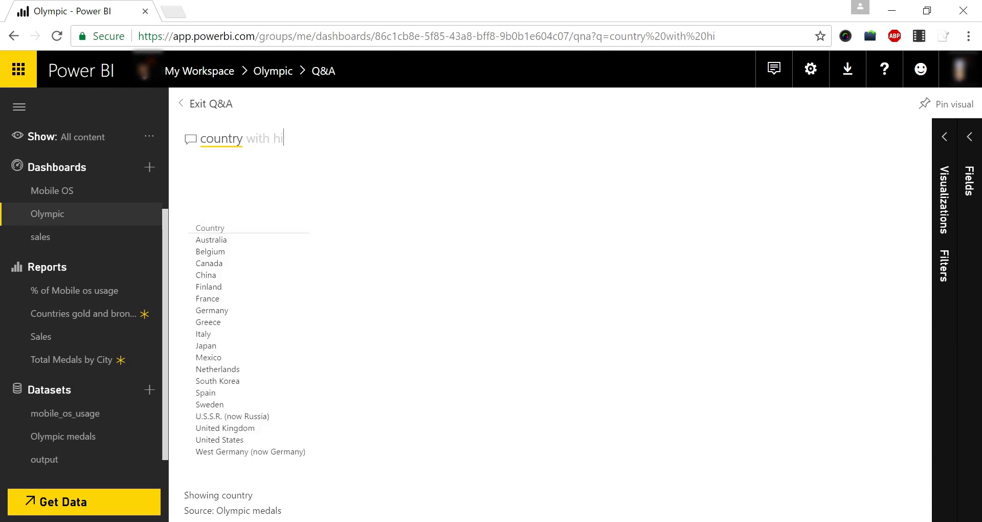
text(gh )
text(med)
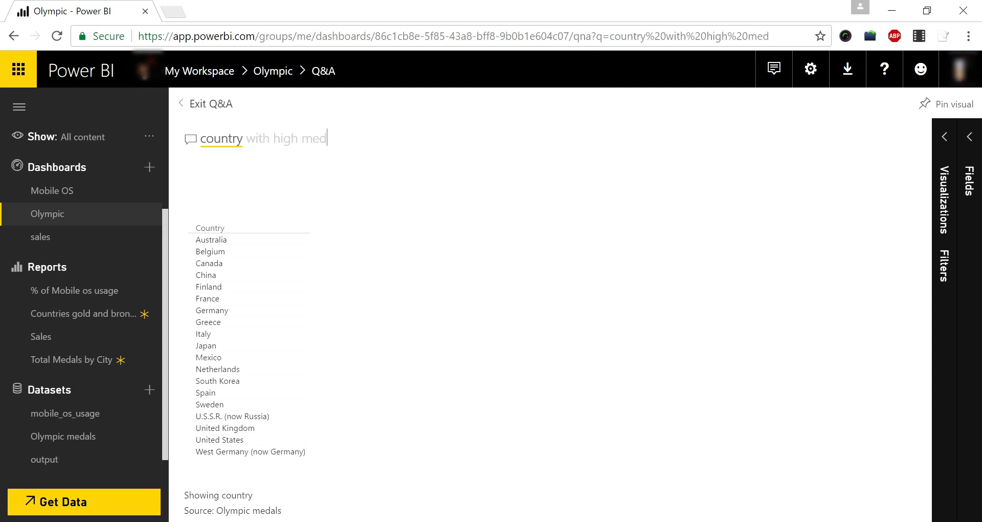
text(als)
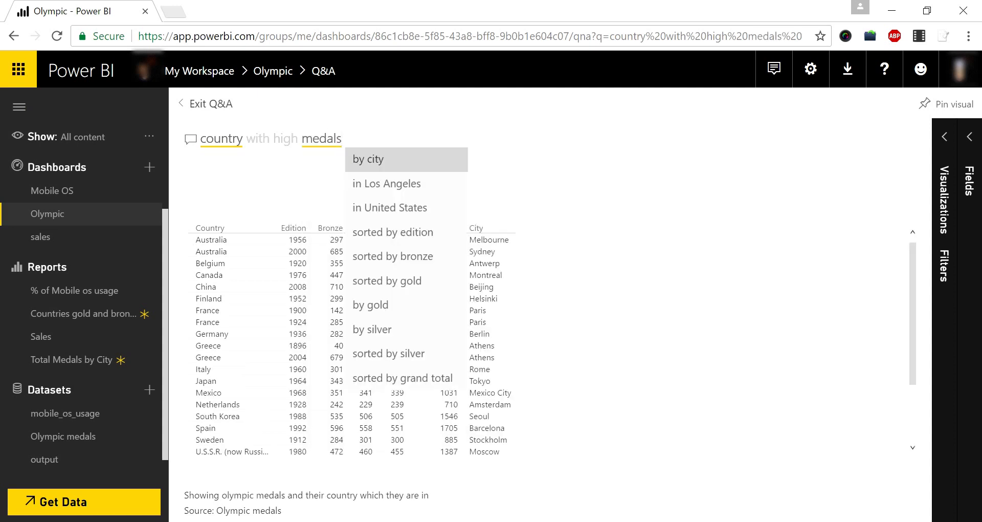
key(Escape)
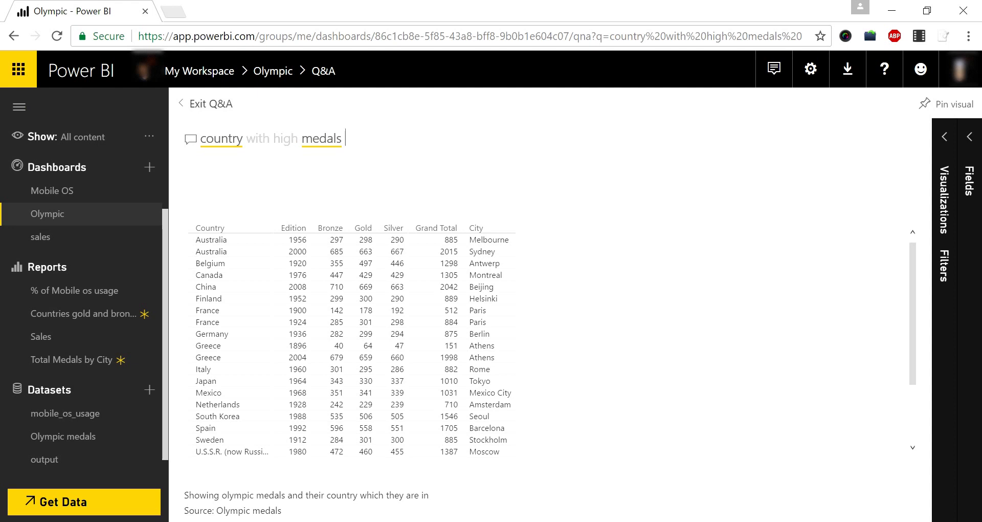
key(BackSpace)
key(BackSpace)
key(BackSpace)
key(BackSpace)
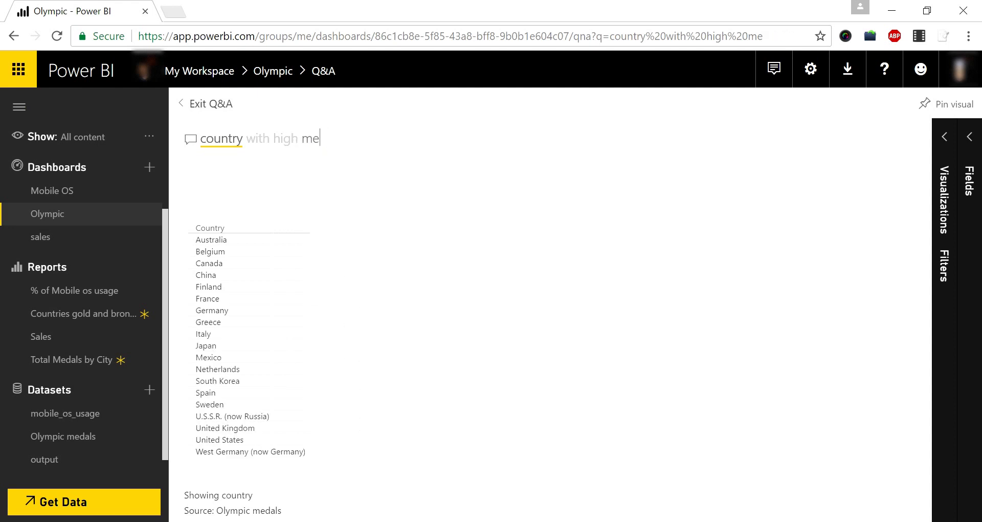
key(BackSpace)
key(BackSpace)
key(BackSpace)
key(BackSpace)
key(BackSpace)
key(BackSpace)
key(BackSpace)
key(BackSpace)
key(BackSpace)
key(BackSpace)
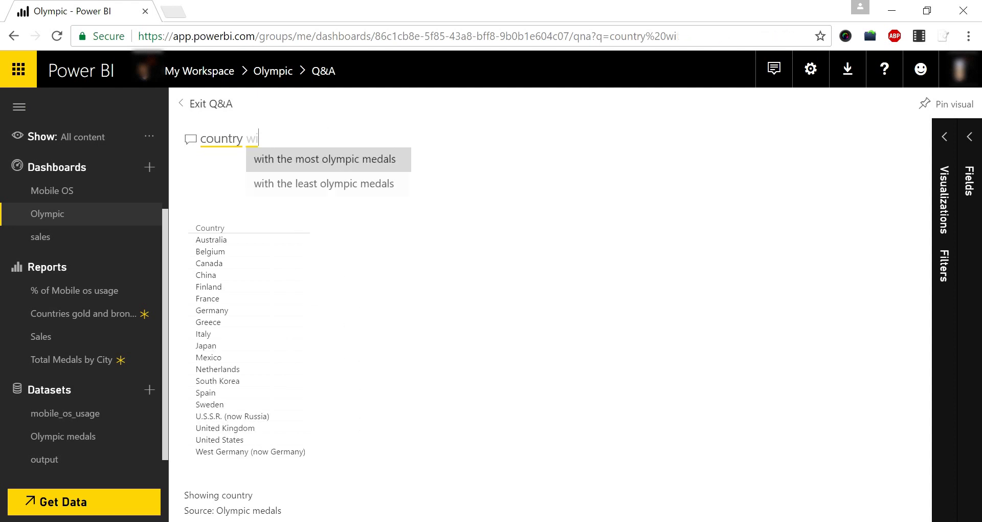
key(BackSpace)
key(BackSpace)
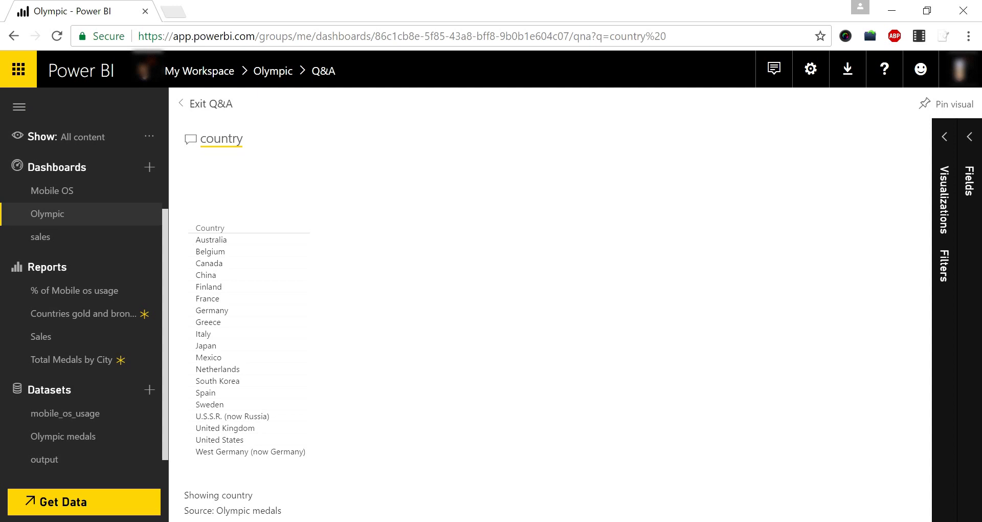
text(maximun)
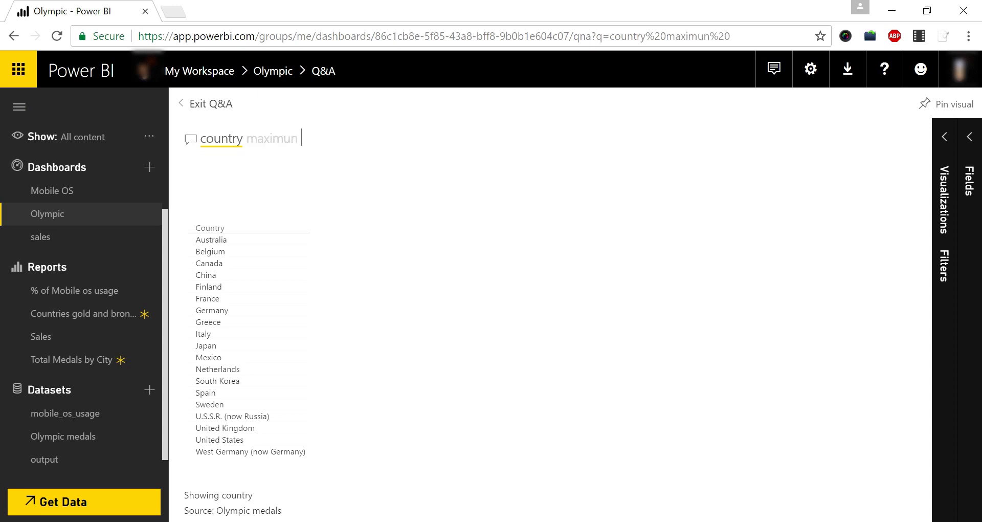
key(BackSpace)
text(m)
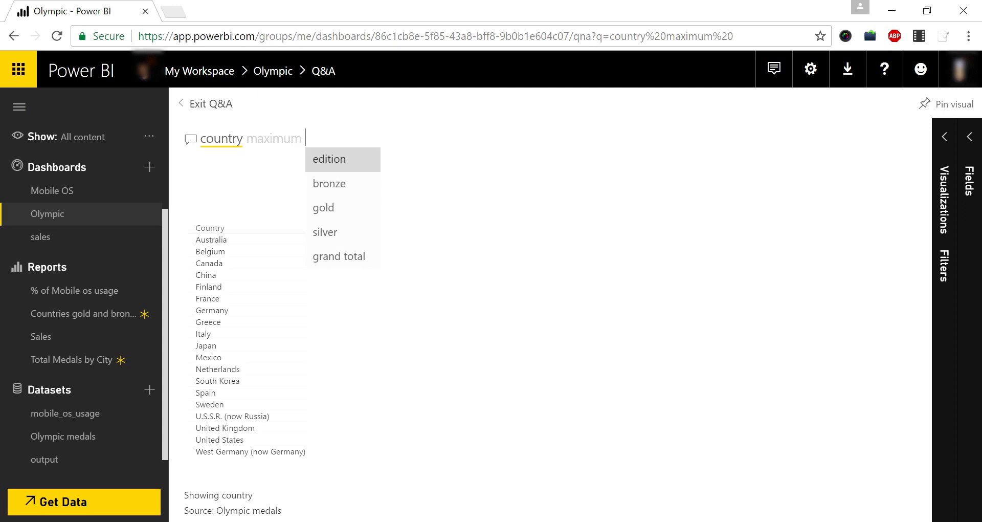
Step: Pin the 'country maximum gold' Gold by Country chart to the Olympic dashboard, then clear the question
click(323, 207)
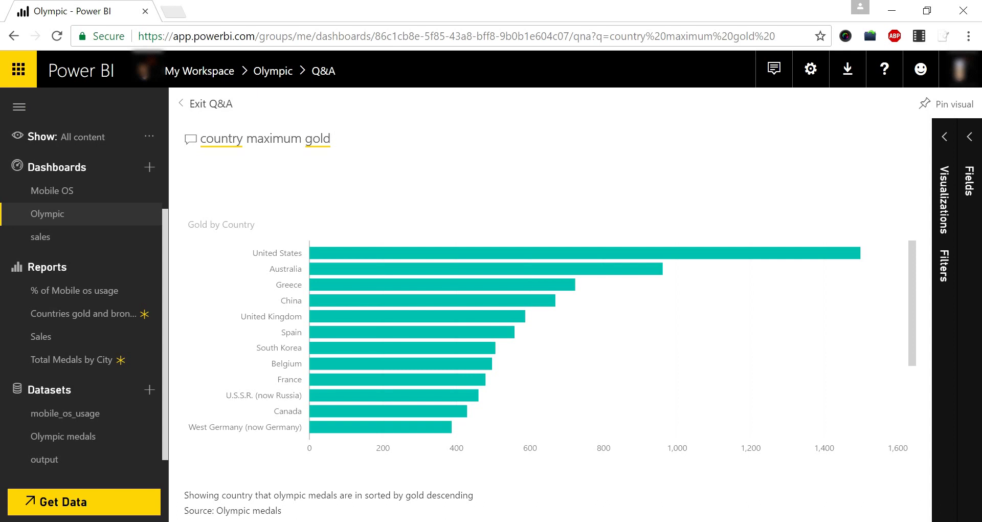
click(950, 103)
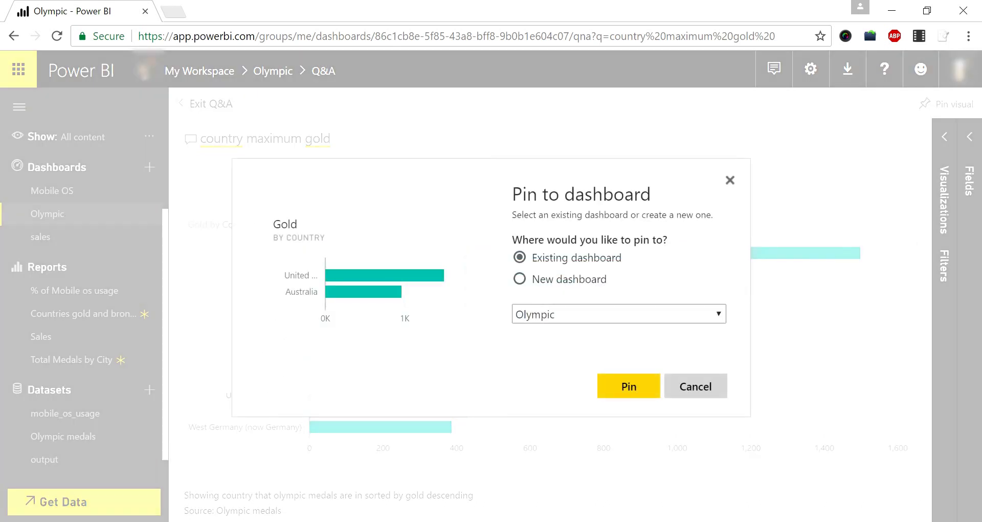
click(642, 393)
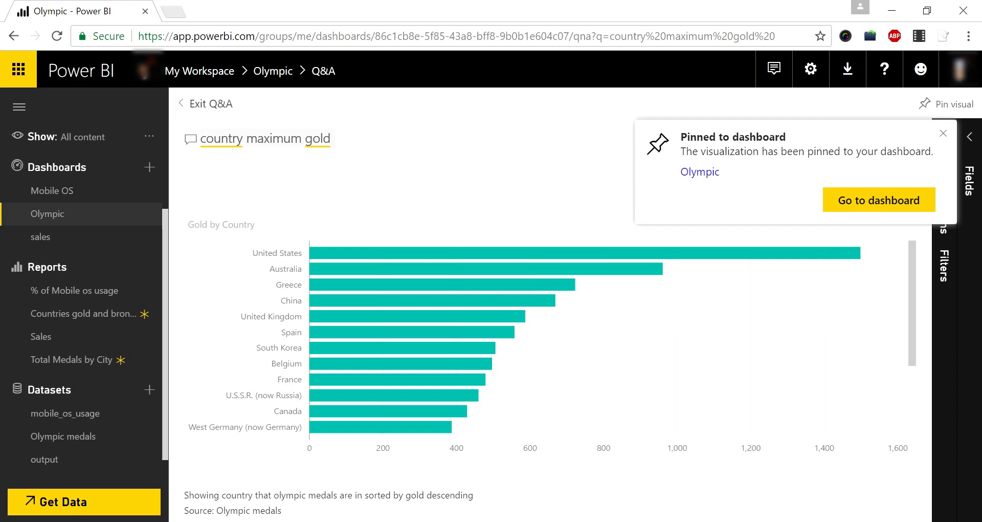
key(ctrl+a)
key(BackSpace)
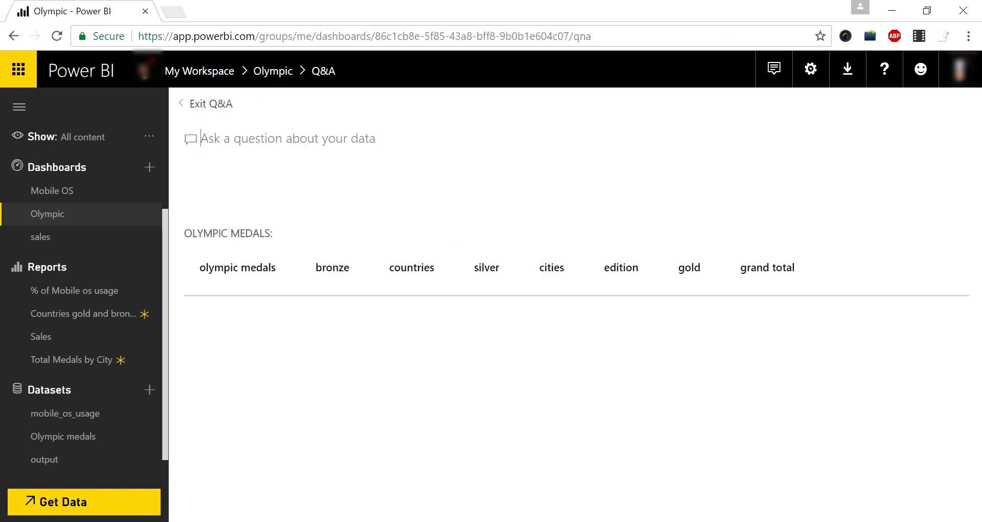
Step: Ask Q&A 'city minimum bronze' to get a Bronze by City bar chart
text(city)
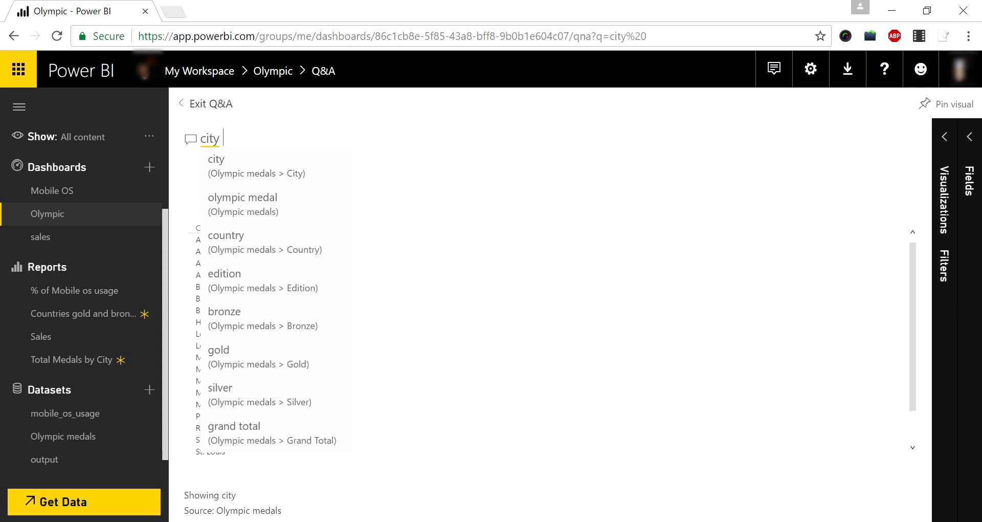
text( min)
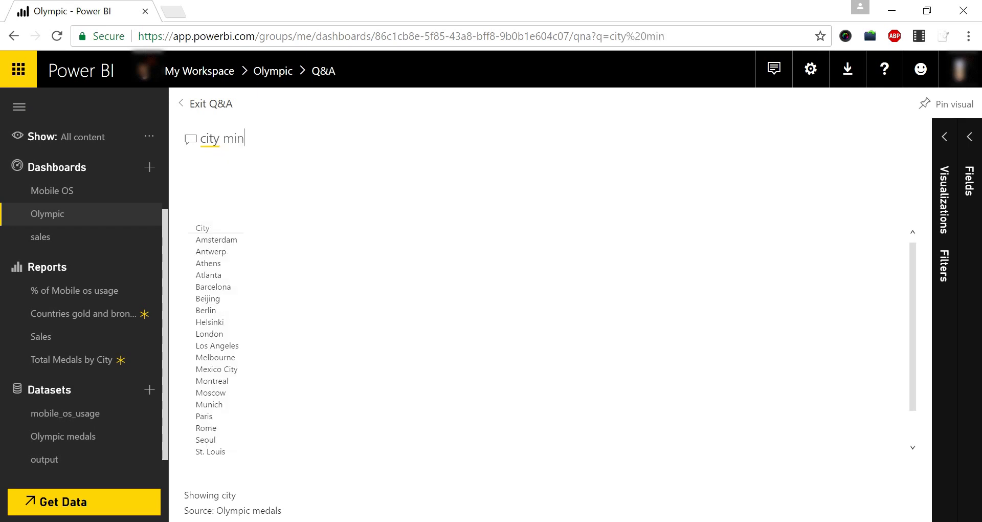
text(u)
key(BackSpace)
text(mun)
key(BackSpace)
text(m )
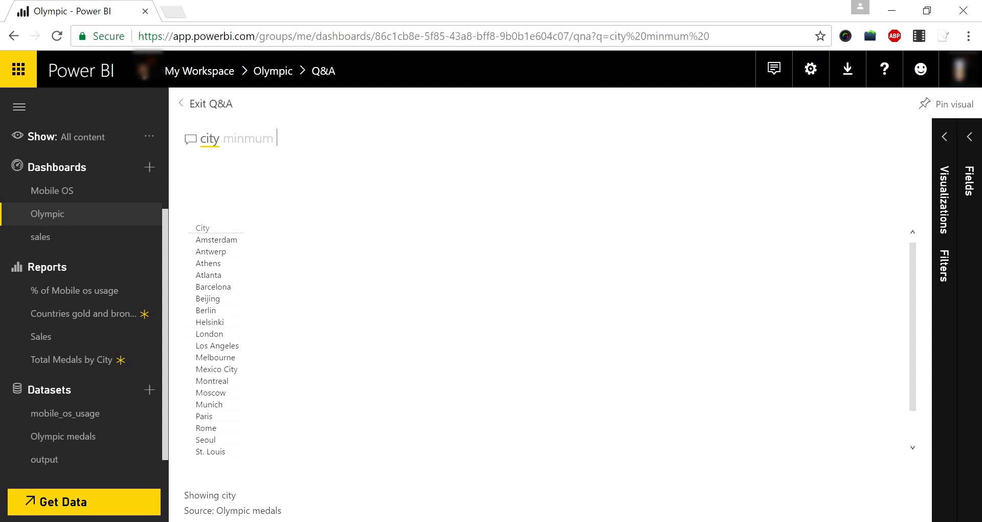
text(bron)
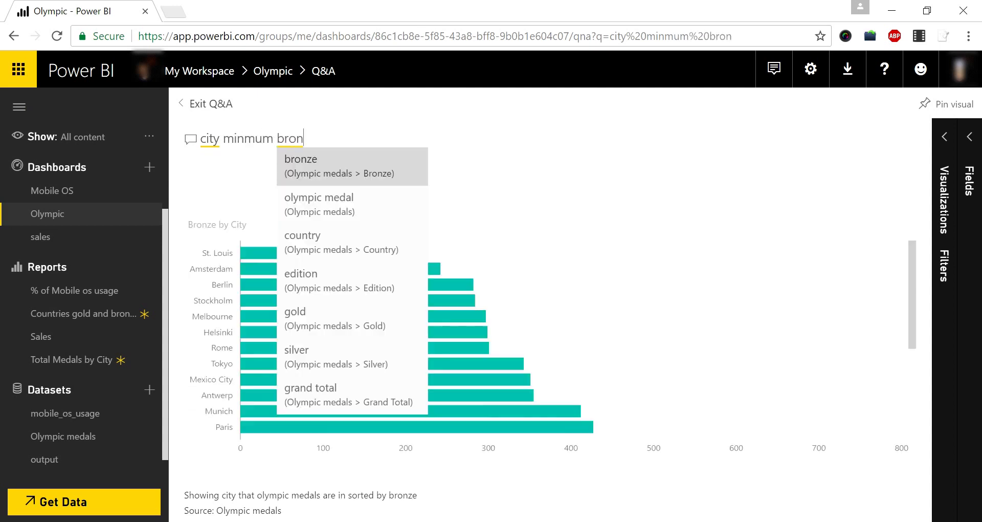
text(ze)
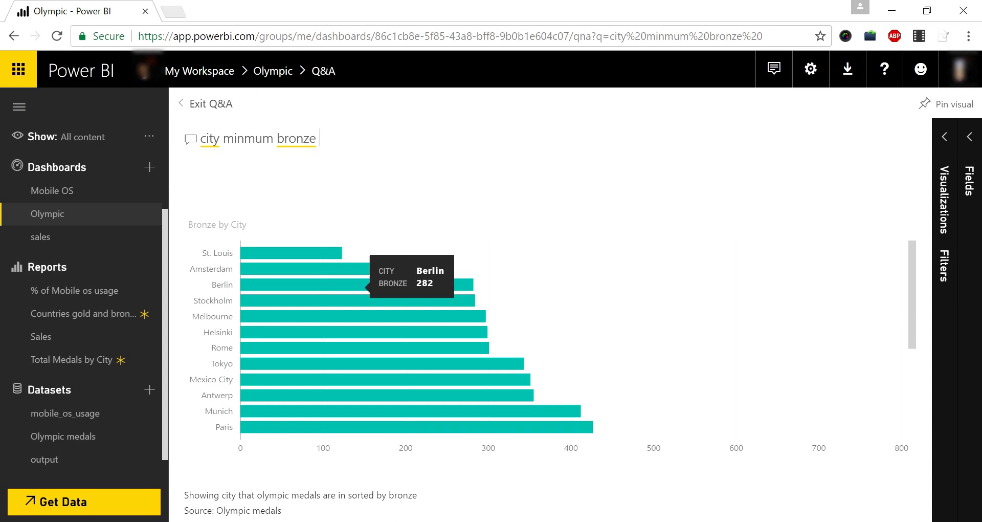
Step: Pin the Bronze by City chart to the existing Olympic dashboard
right_click(353, 284)
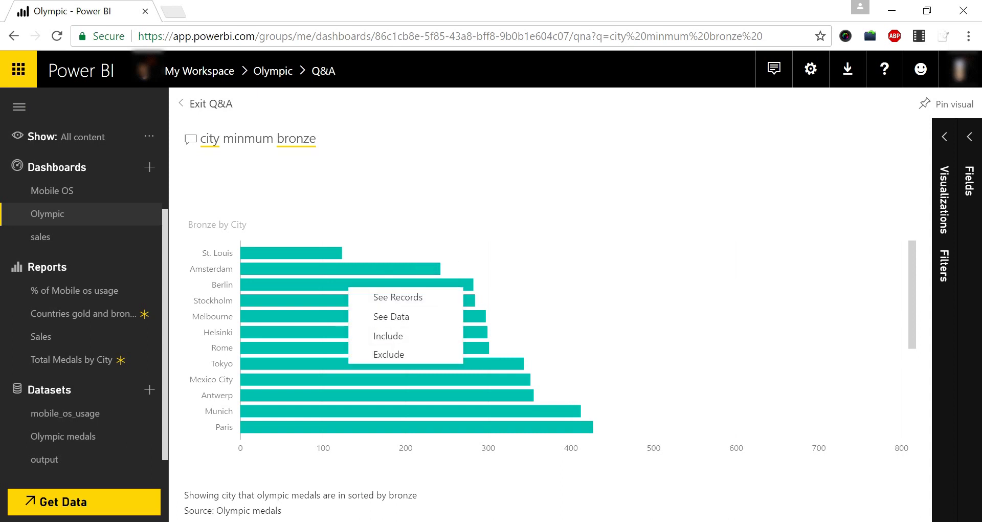
click(946, 104)
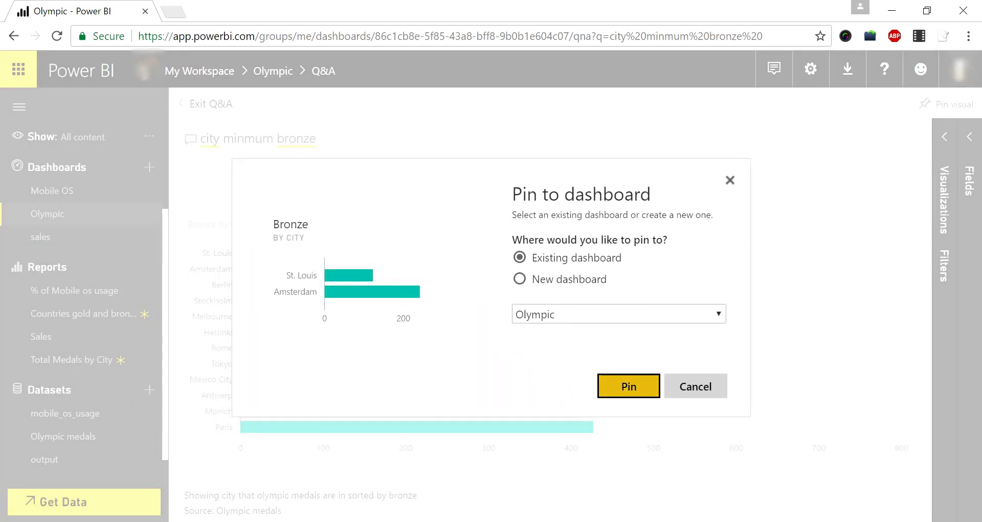
click(628, 386)
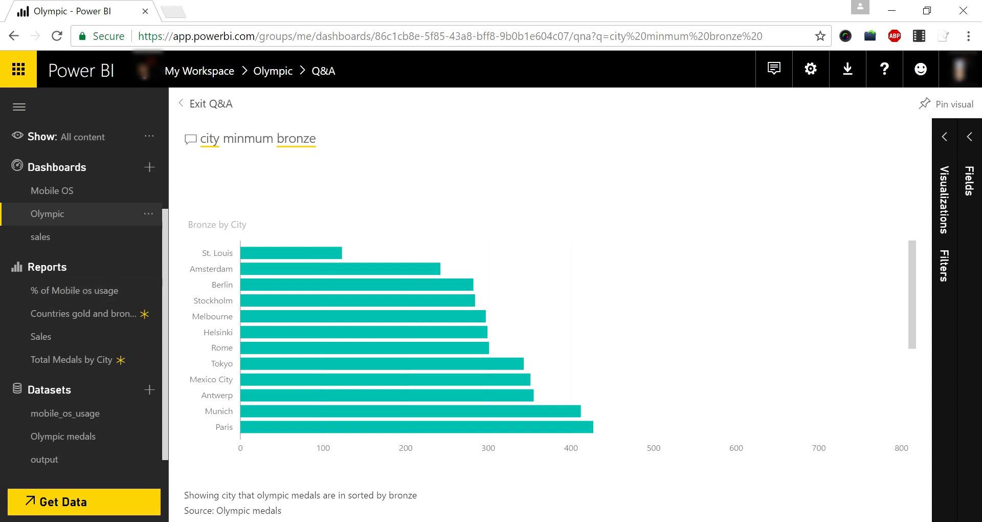
Step: Exit Q&A and scroll the Olympic dashboard to check the new Gold and Bronze tiles
key(Escape)
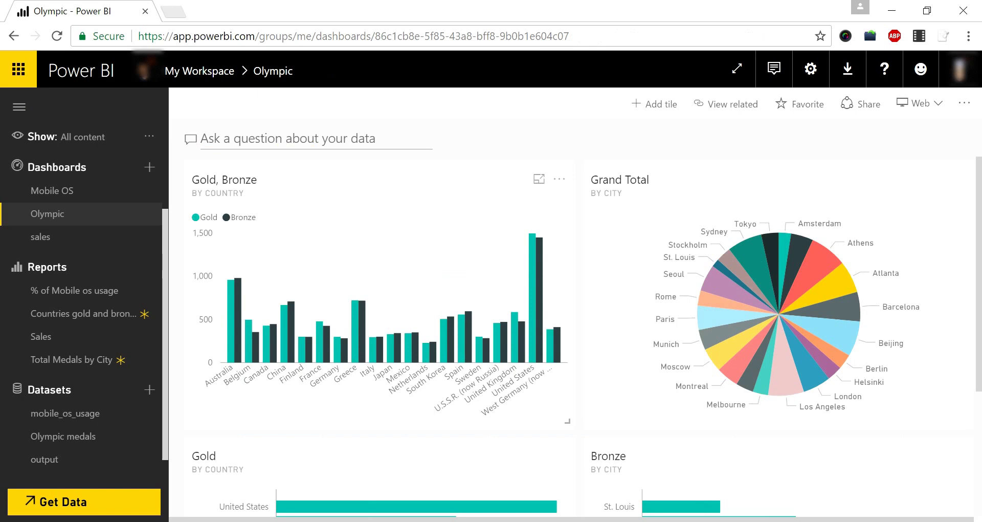
scroll(572, 333, down, 2)
scroll(450, 317, down, 2)
scroll(450, 317, up, 2)
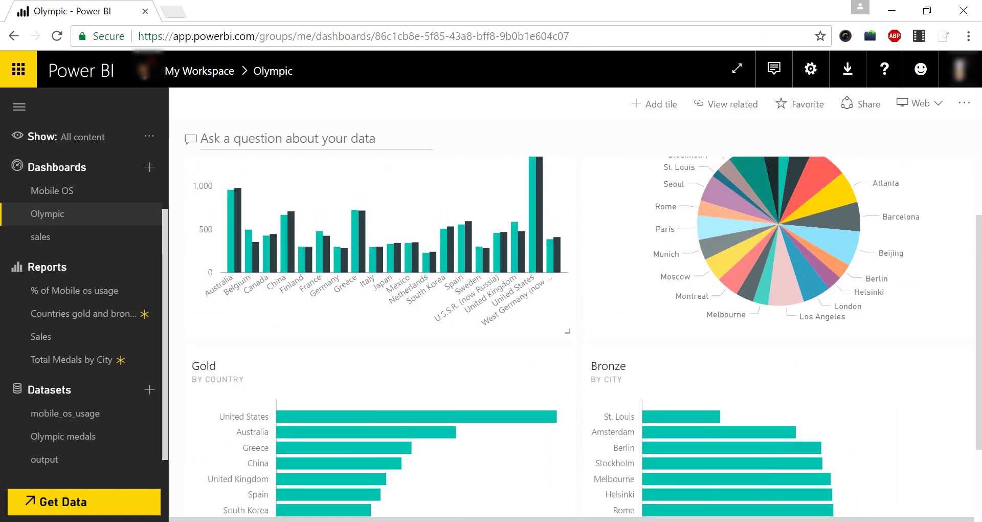
scroll(642, 401, up, 2)
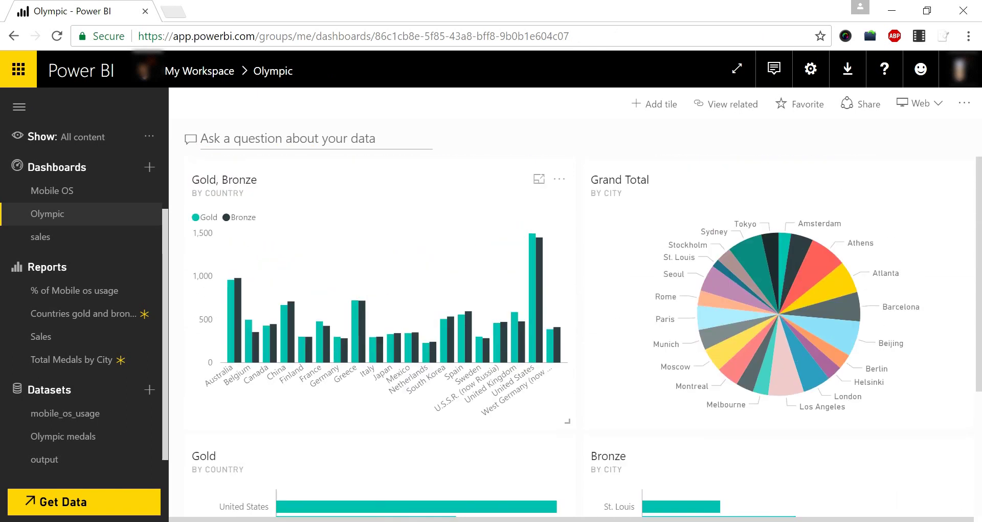